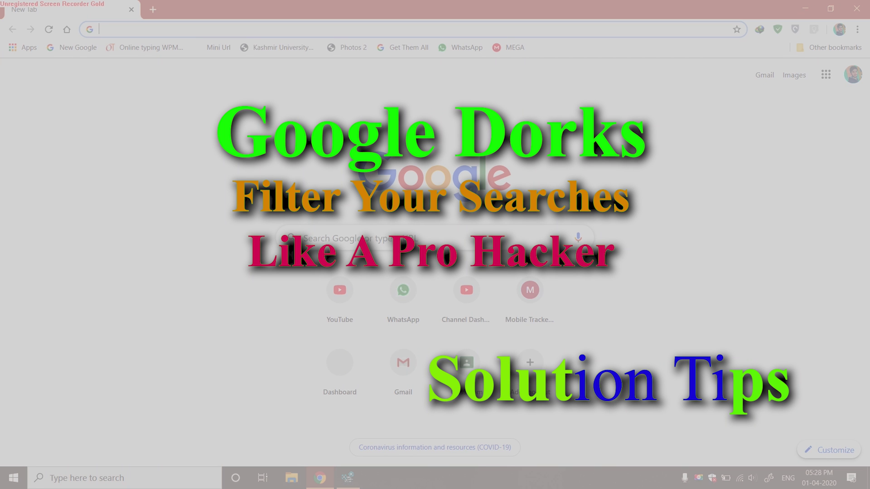
right_click(122, 141)
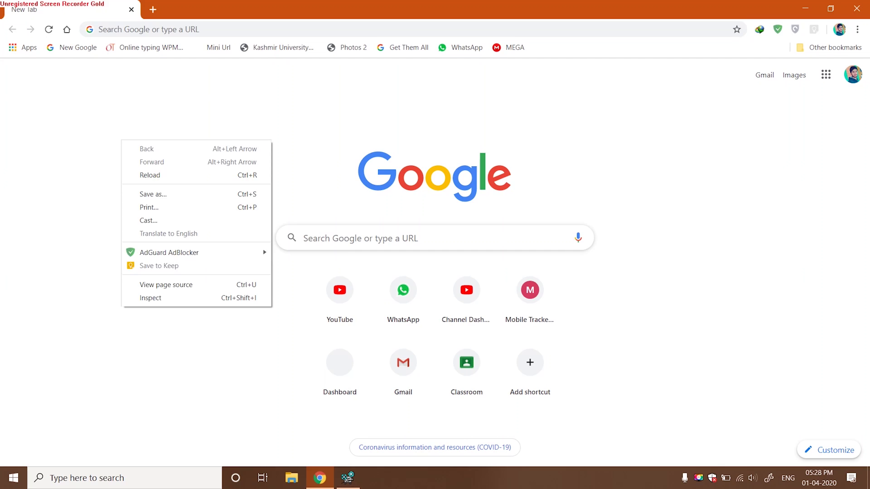
key(Escape)
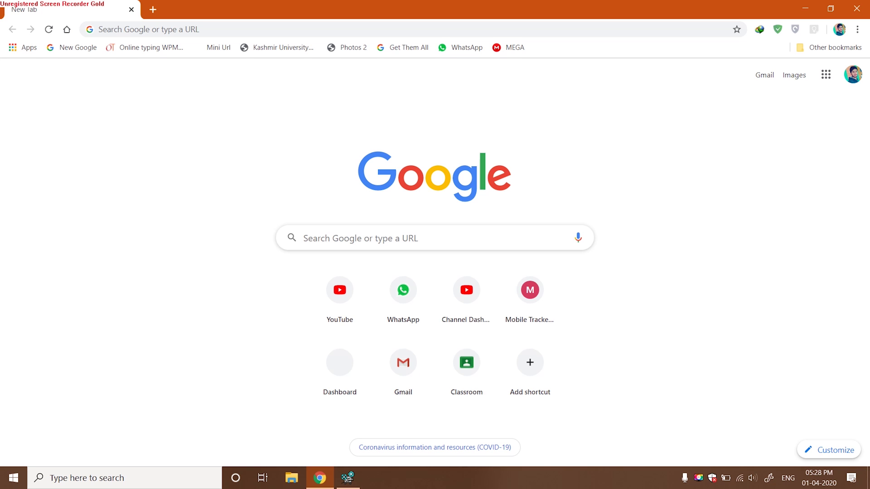
Open the "Creating Video On Google Dorks" sticky note to view its operator list and switch back to Chrome
key(super)
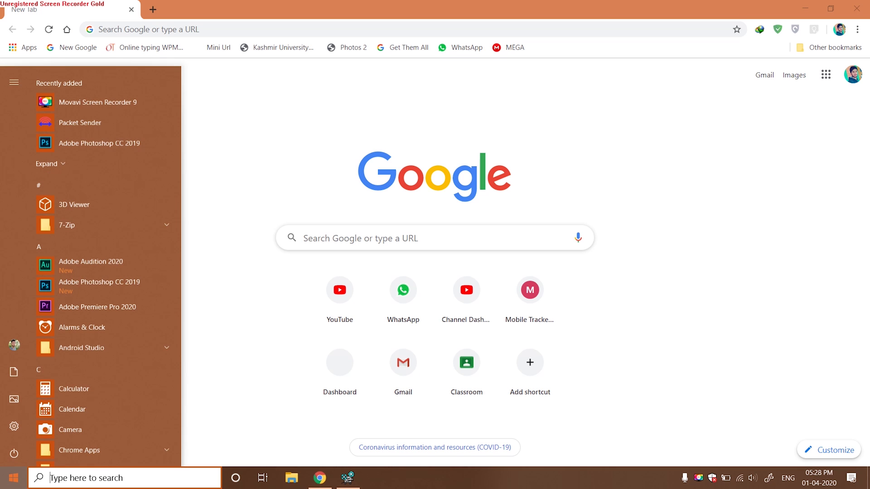
scroll(81, 325, down, 10)
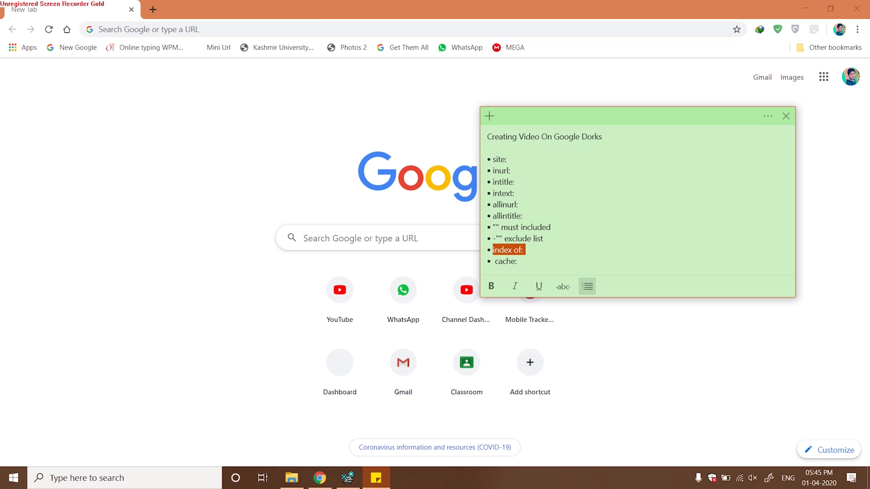
key(alt+Tab)
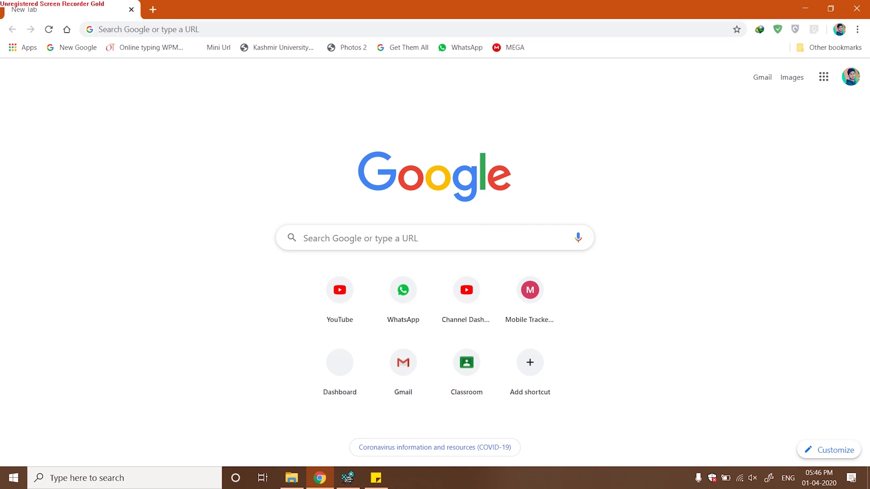
Search Google for "index of:"
click(304, 237)
text(ijd)
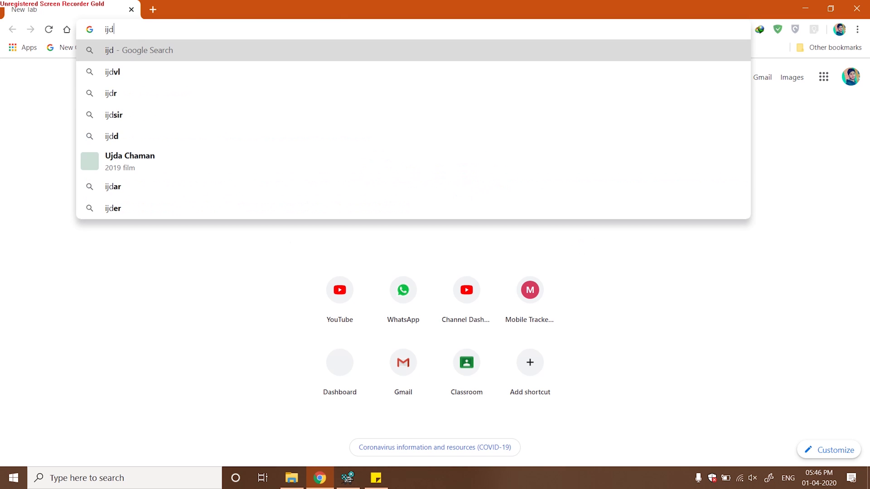
key(BackSpace)
key(BackSpace)
text(ne)
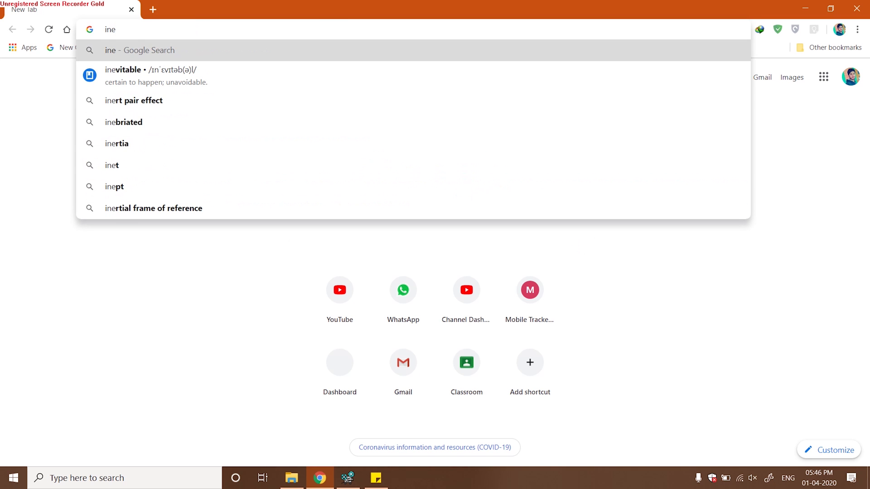
key(BackSpace)
text(dex of:)
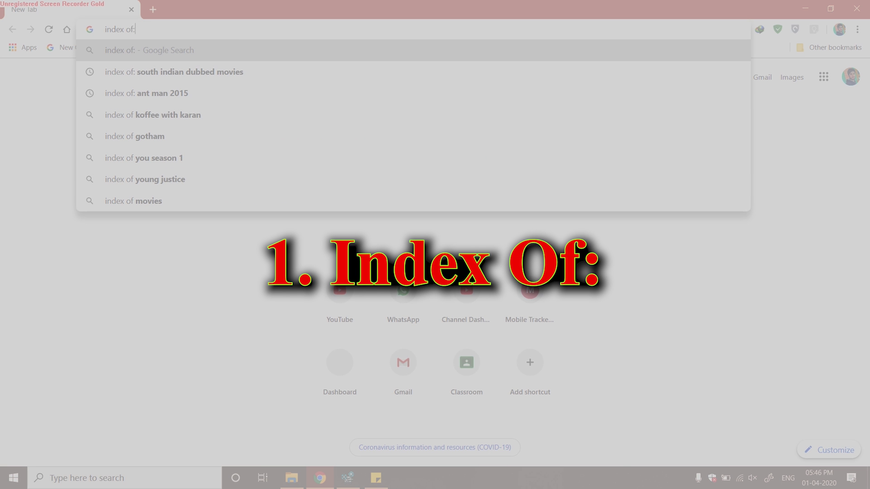
key(Return)
Enlarge the results page and extend the search query to "index of:hd movies"
key(ctrl+plus)
key(ctrl+plus)
key(ctrl+plus)
key(ctrl+plus)
key(ctrl+plus)
key(ctrl+plus)
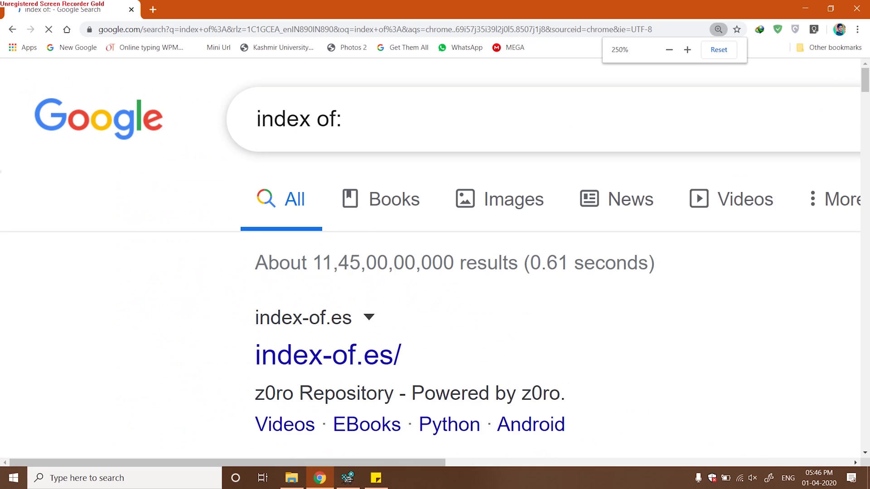
key(ctrl+minus)
key(ctrl+minus)
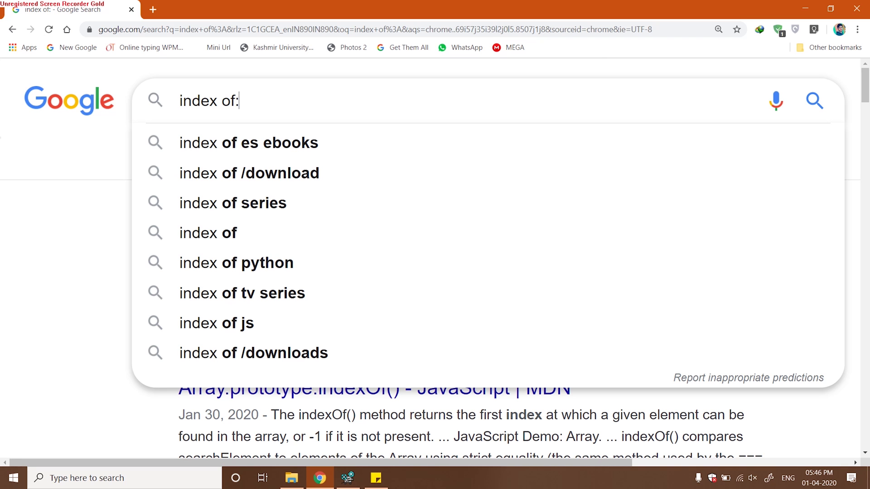
text(hd movies)
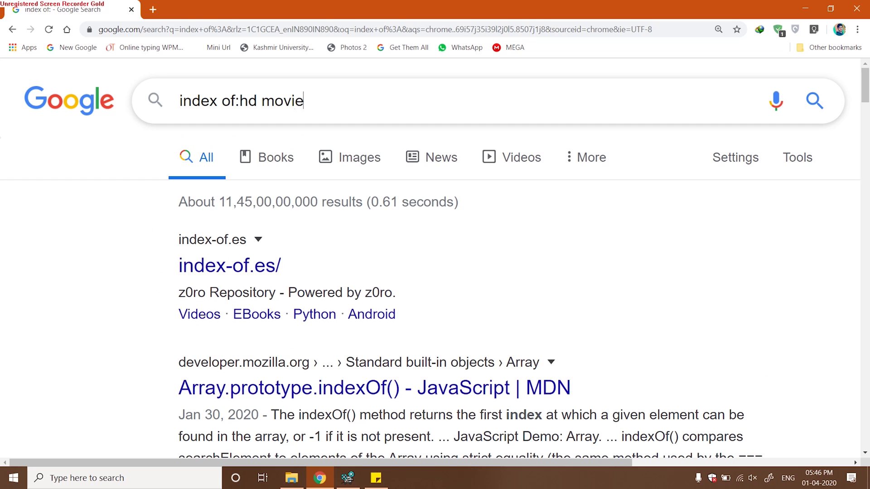
key(Return)
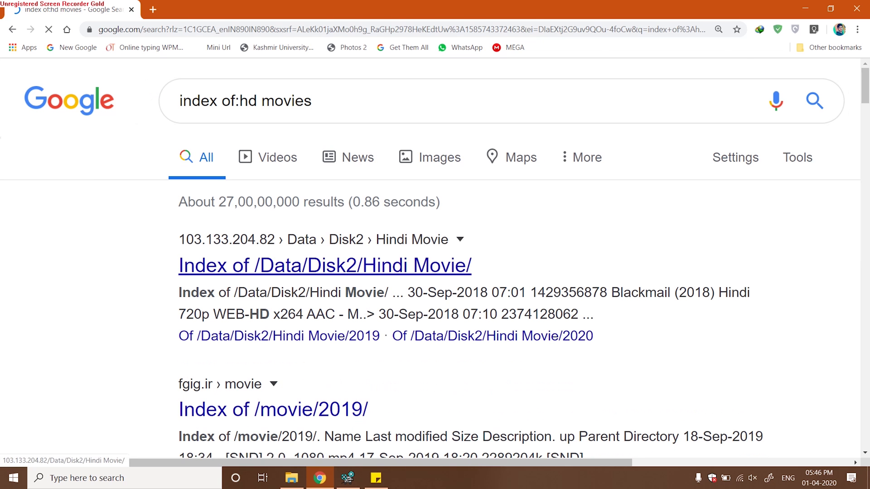
Open the "Index of /Data/Disk2/Hindi Movie/" result in a new tab and look through its file listing
key(ctrl+minus)
scroll(430, 258, down, 3)
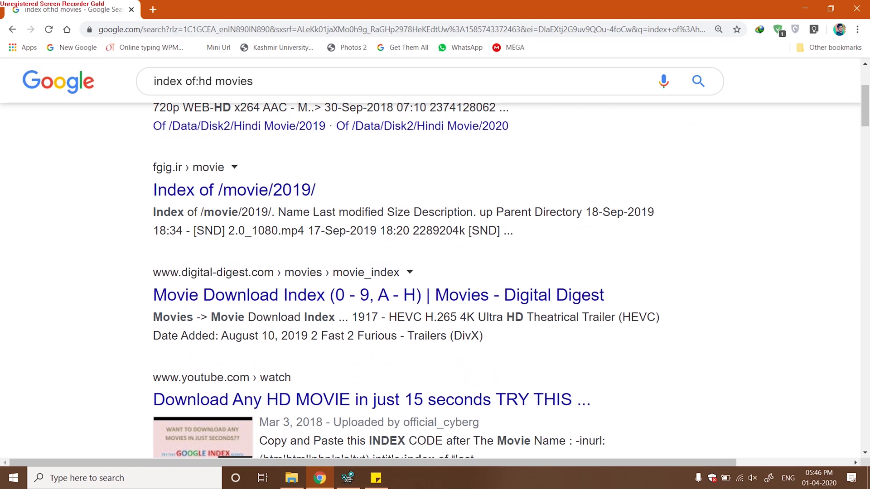
scroll(430, 258, up, 3)
right_click(228, 237)
click(252, 249)
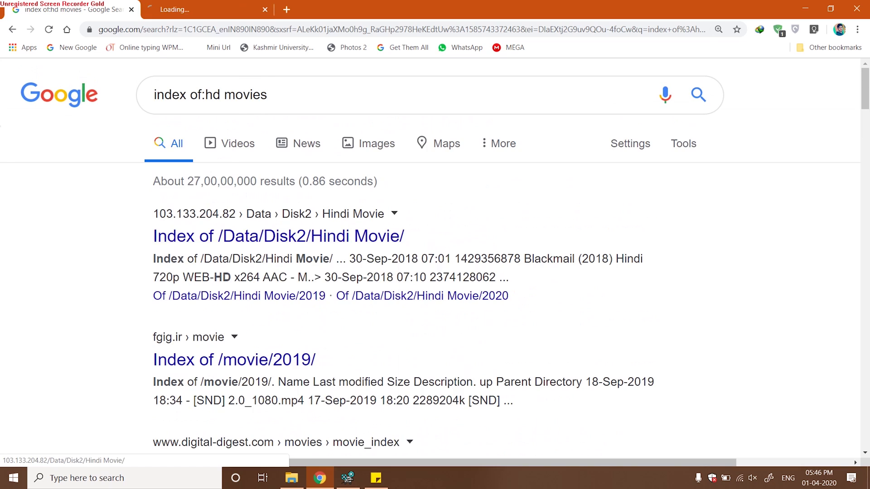
key(ctrl+Tab)
scroll(430, 262, down, 5)
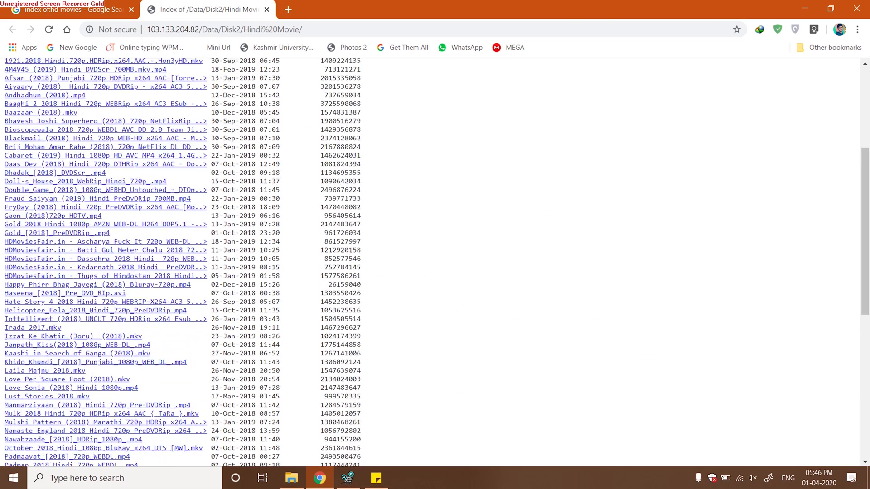
scroll(430, 262, up, 4)
click(224, 29)
click(453, 136)
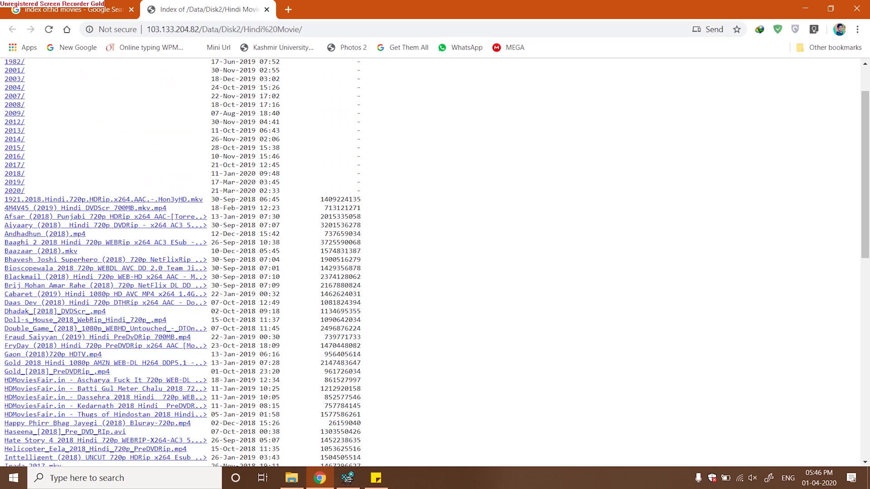
Start downloading the 1921.2018.Hindi.720p.HDRip.x264 movie file from the listing and close the listing's tab
right_click(59, 198)
click(57, 199)
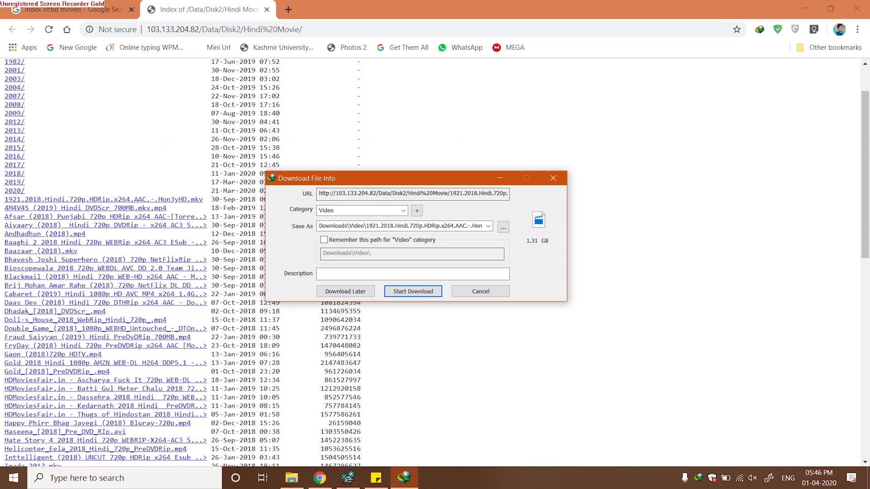
click(413, 291)
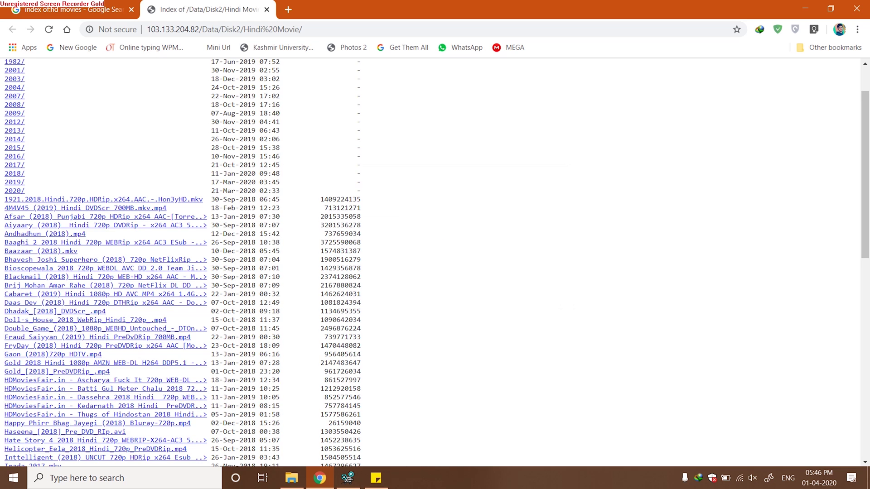
scroll(412, 291, up, 2)
click(267, 9)
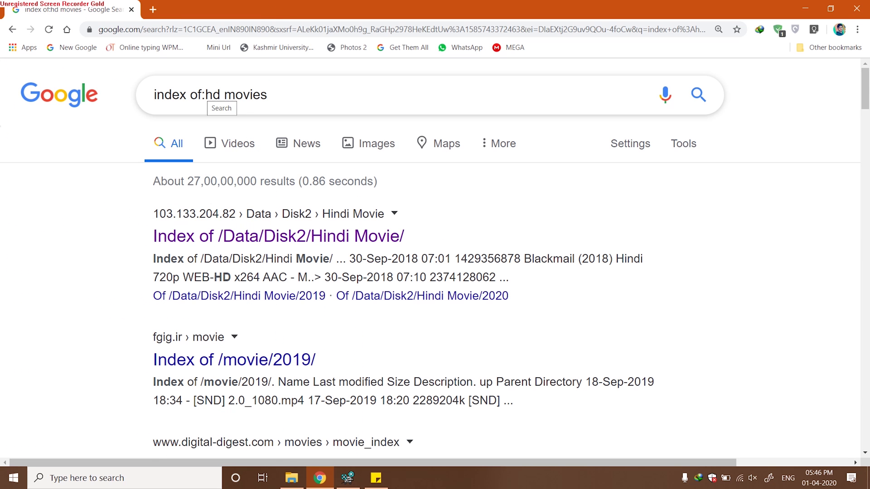
Replace "hd movies" in the query with "pdf books" and run the search
drag(207, 94, 267, 94)
text(pdf books)
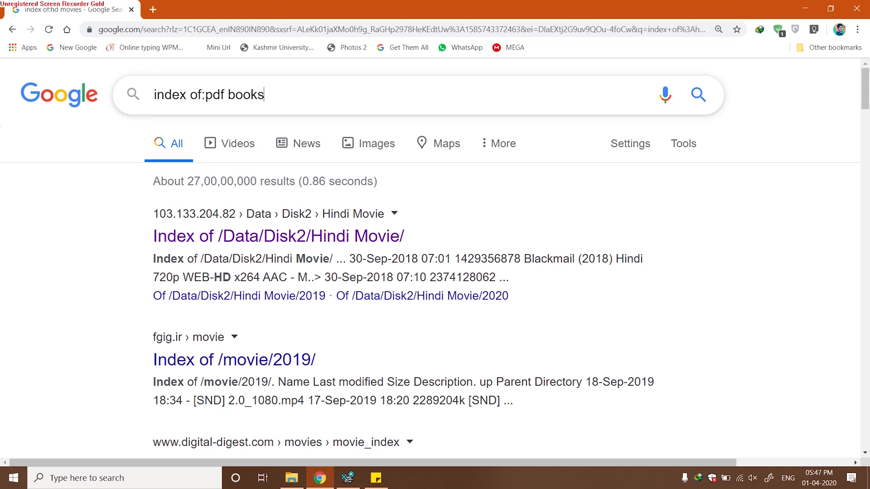
key(Return)
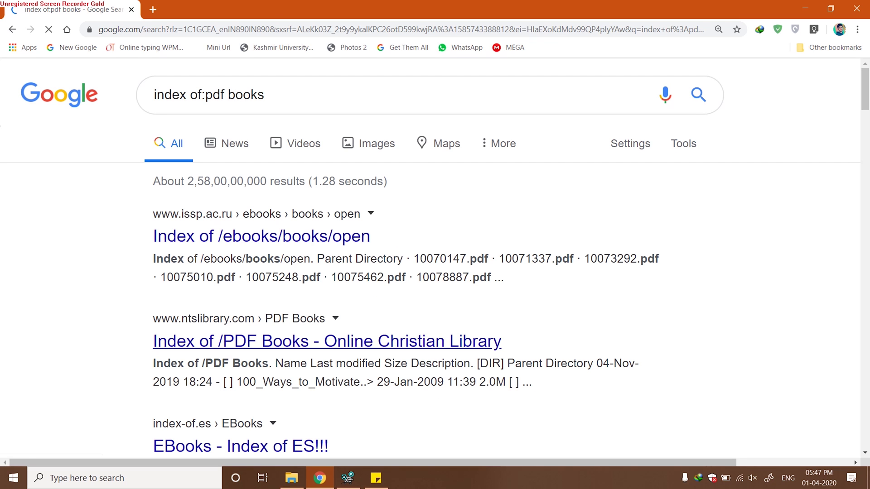
Open the "Index of /ebooks/books/open" result in a new tab, look through its PDF files and close the tab
right_click(283, 240)
click(317, 250)
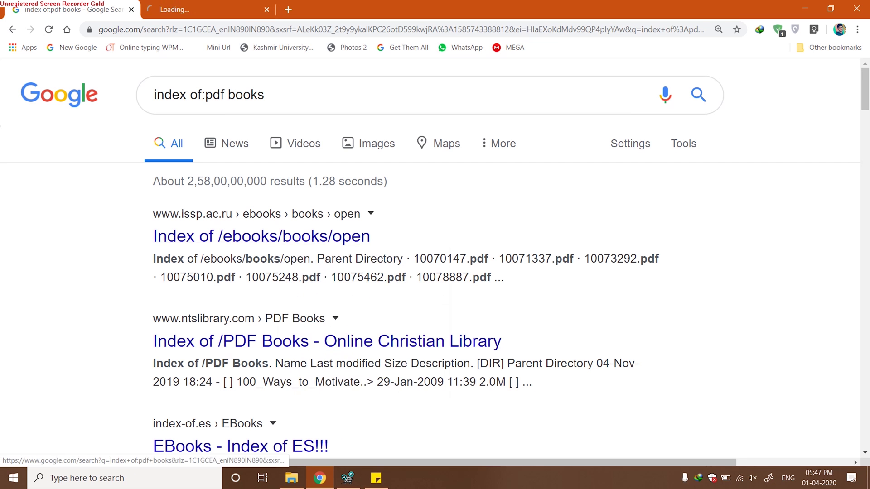
click(236, 9)
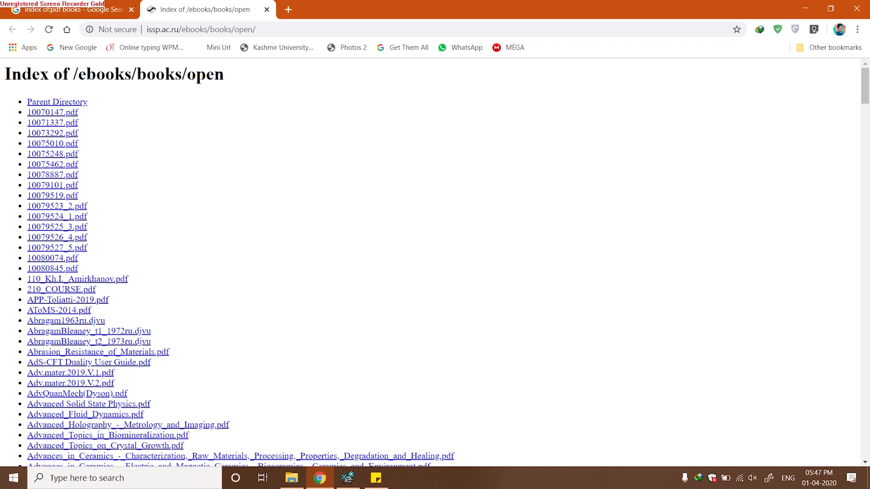
scroll(226, 296, down, 3)
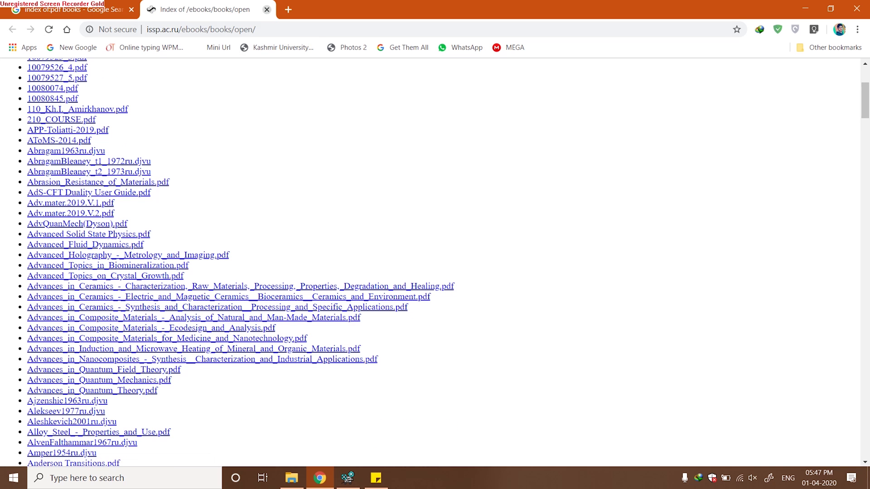
key(ctrl+w)
Replace "pdf books" in the query with "source code" and run the search
triple_click(291, 95)
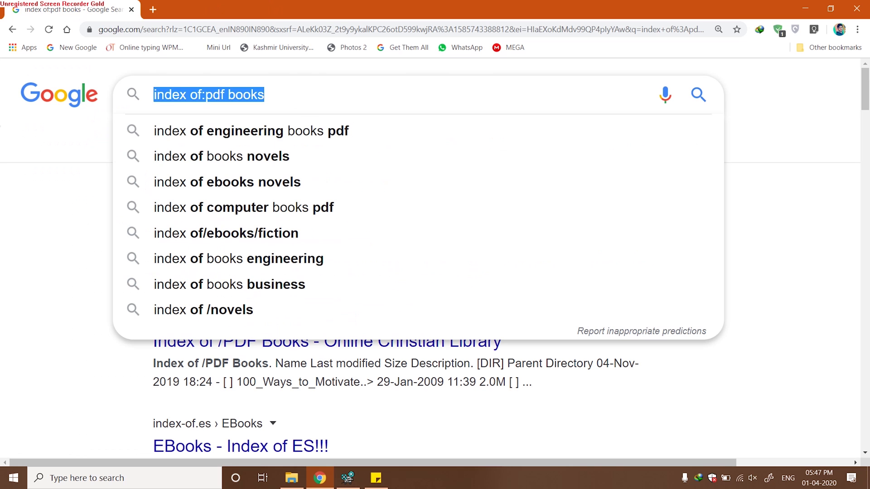
click(206, 95)
drag(206, 95, 264, 95)
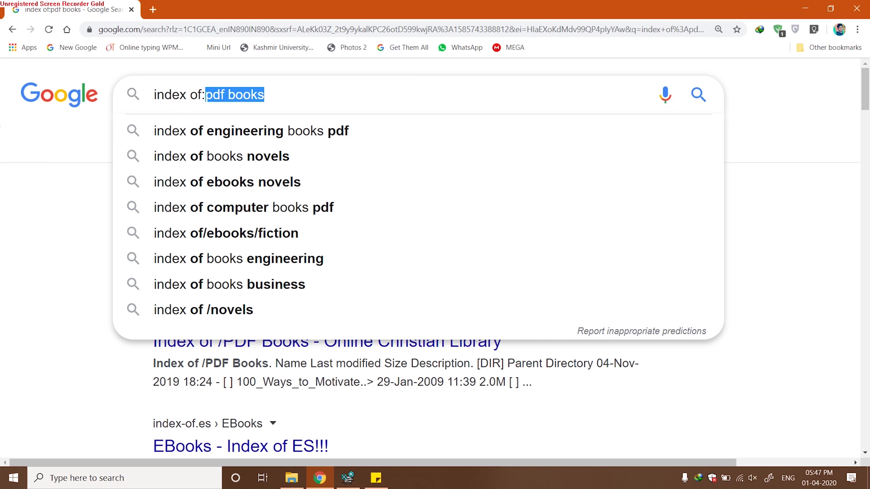
key(BackSpace)
text(sour)
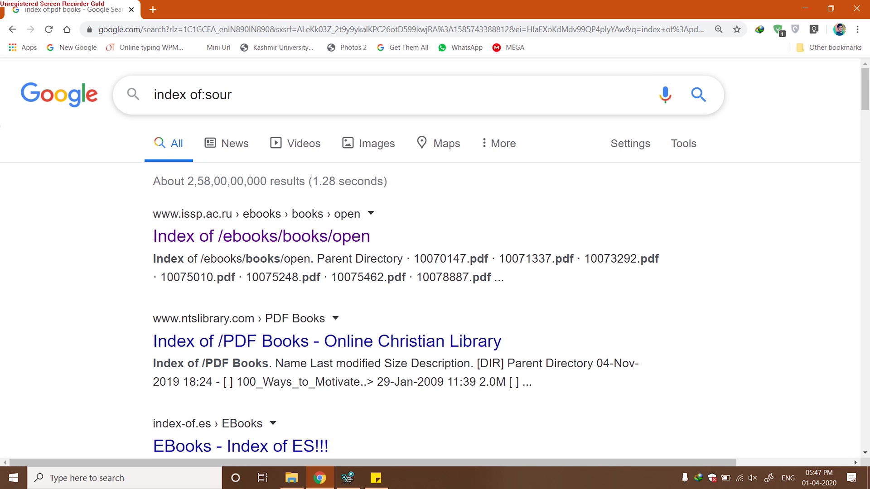
text(ce code)
key(Return)
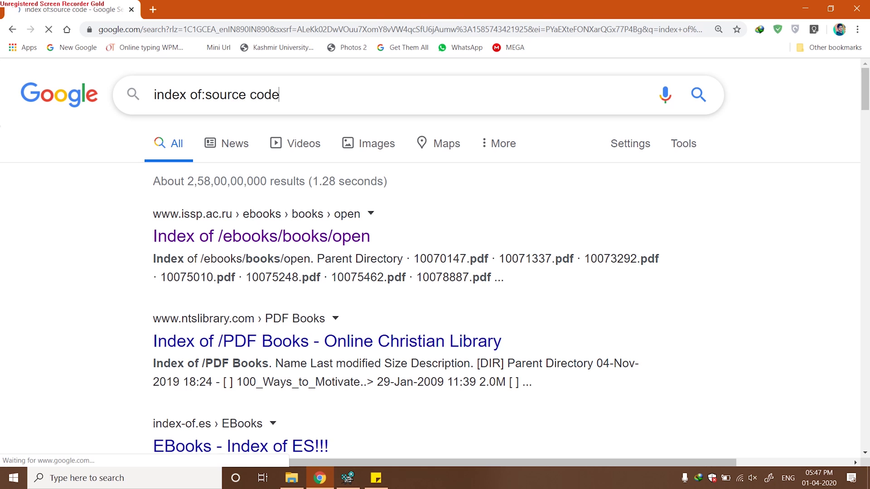
View the "Index of /biblio/bibfilex/Source-code" result in a new tab and close that tab
right_click(294, 239)
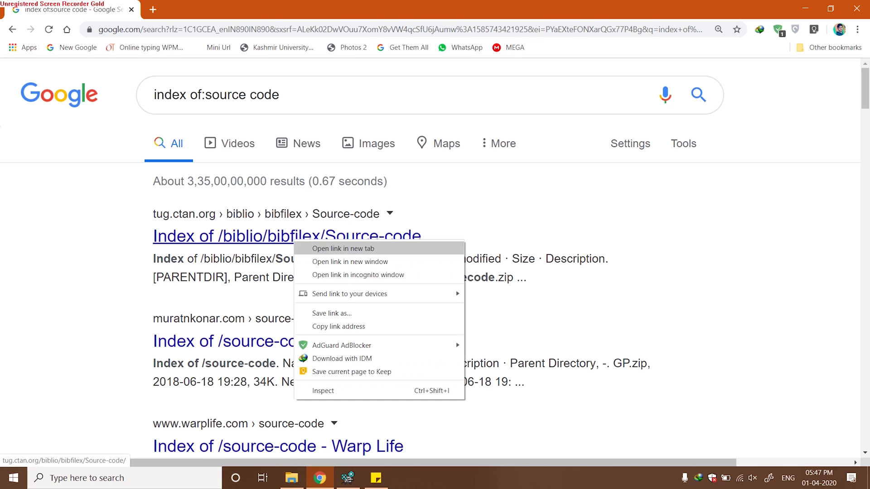
click(343, 248)
click(209, 9)
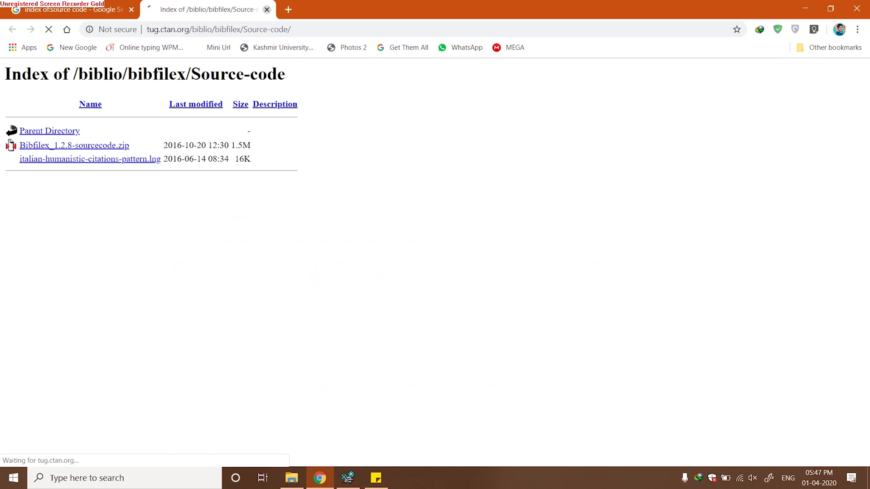
click(266, 9)
Append the include operator +"" to the "index of:source code" query
click(279, 94)
key(Escape)
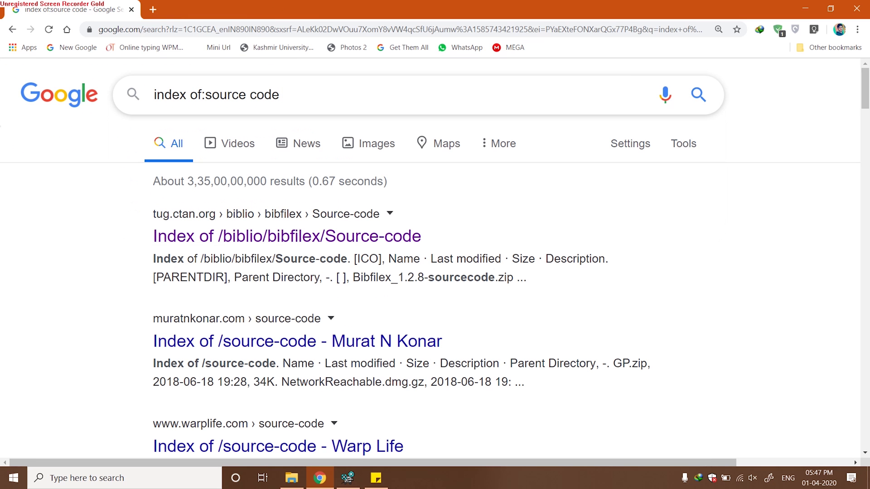
text(+"")
Switch to the Google Dorks sticky note and add the bullet +"" include in list above "index of:"
key(alt+Tab)
key(Return)
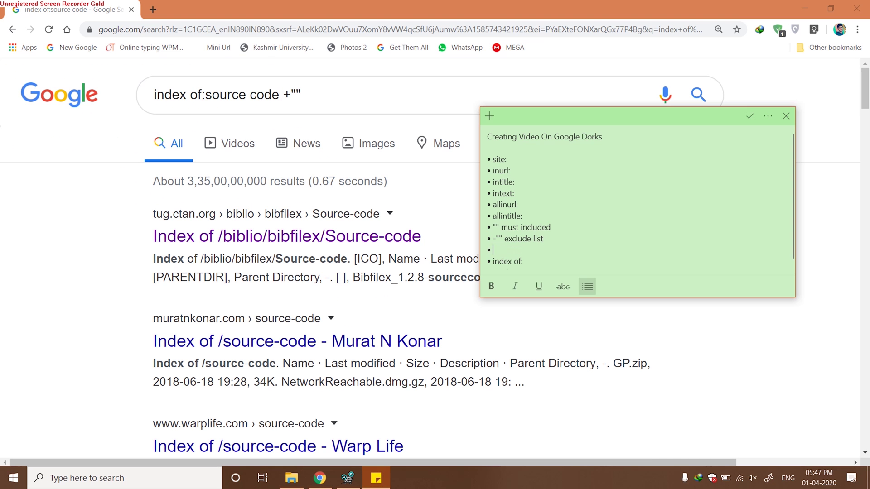
text(+"" include in list)
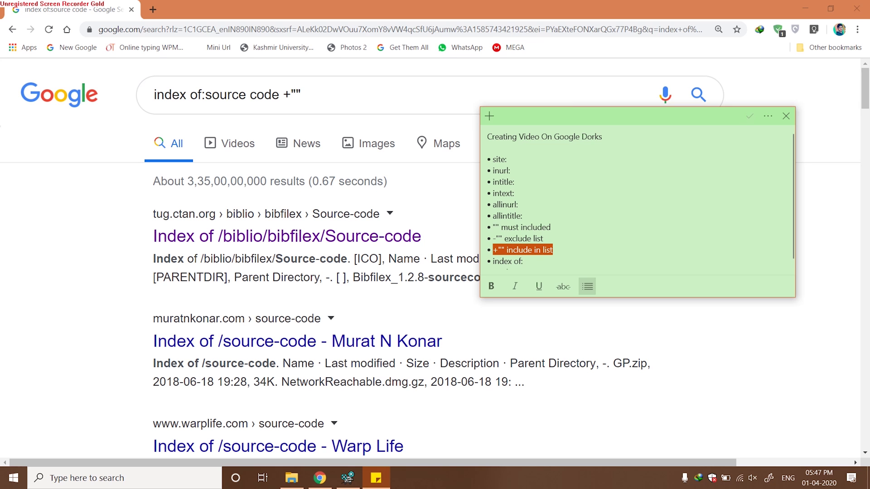
Return to the Google search, enter "android" between the quotes of the include operator and run the query
click(295, 94)
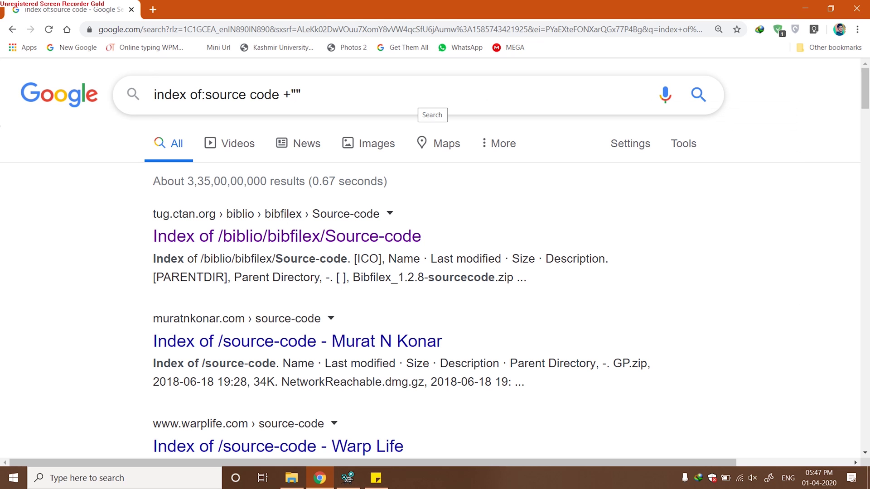
text(android)
key(Return)
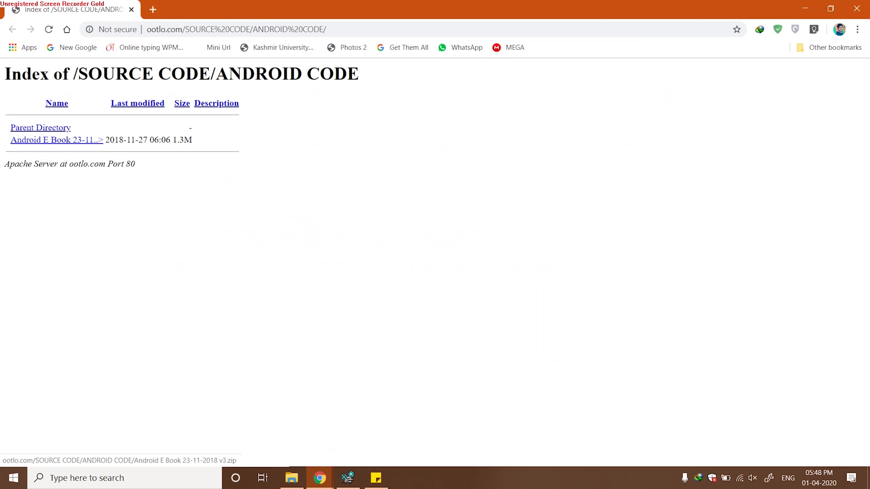
Start downloading the Android E Book zip from the ANDROID CODE directory listing, cancel the download and close the listing
click(57, 139)
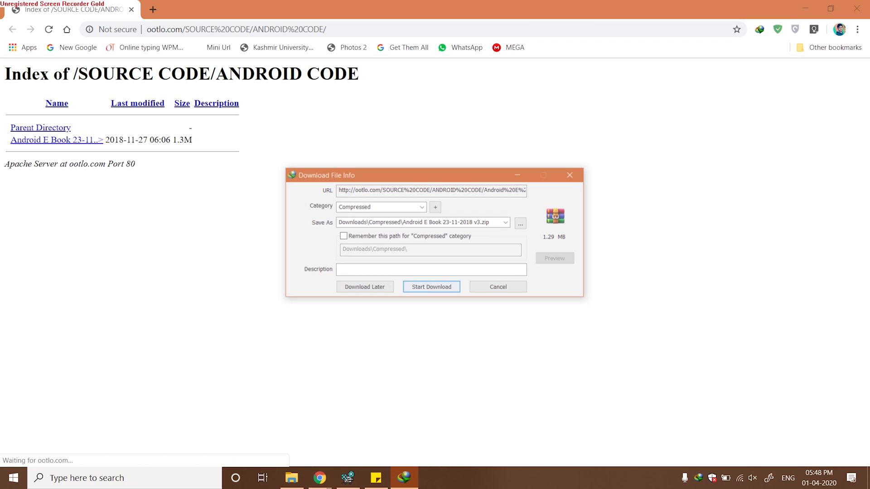
key(Return)
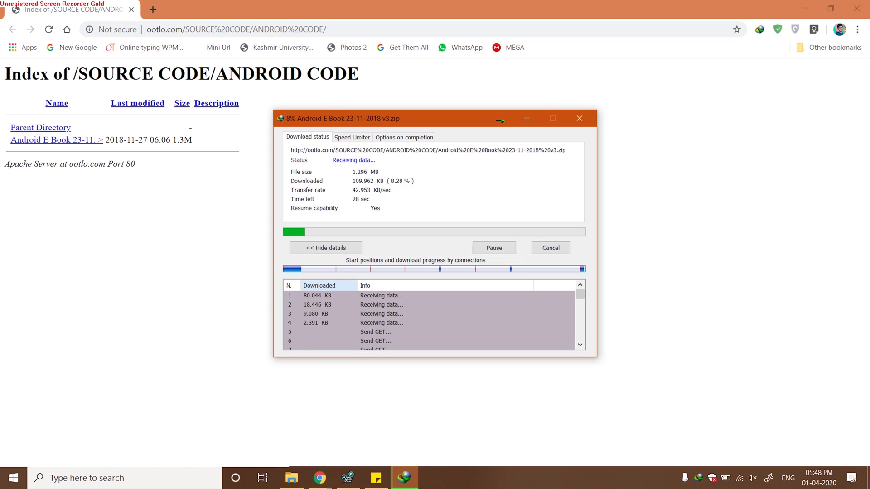
click(551, 248)
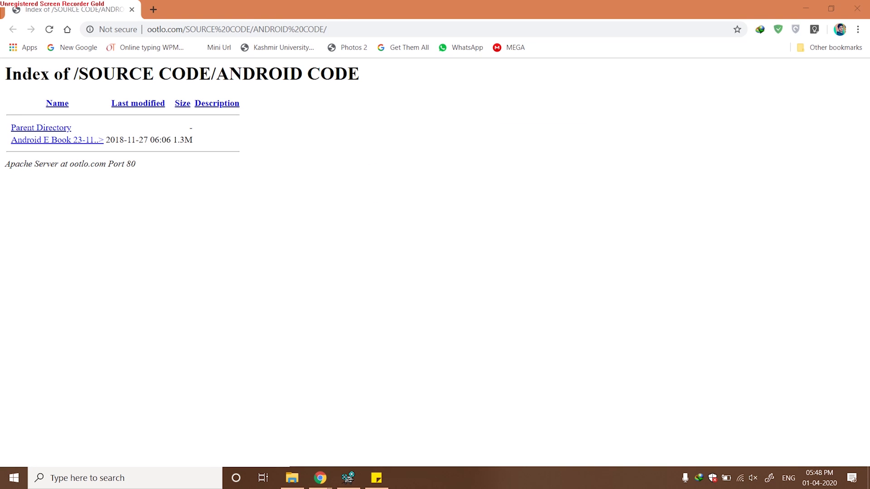
click(856, 8)
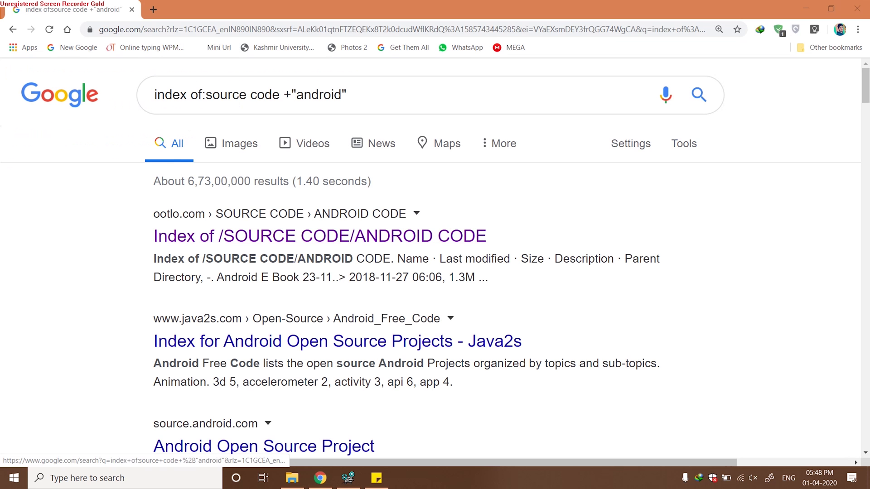
Clear the index of:source code +"android" query from the Google search box
drag(346, 94, 291, 94)
key(ctrl+a)
key(BackSpace)
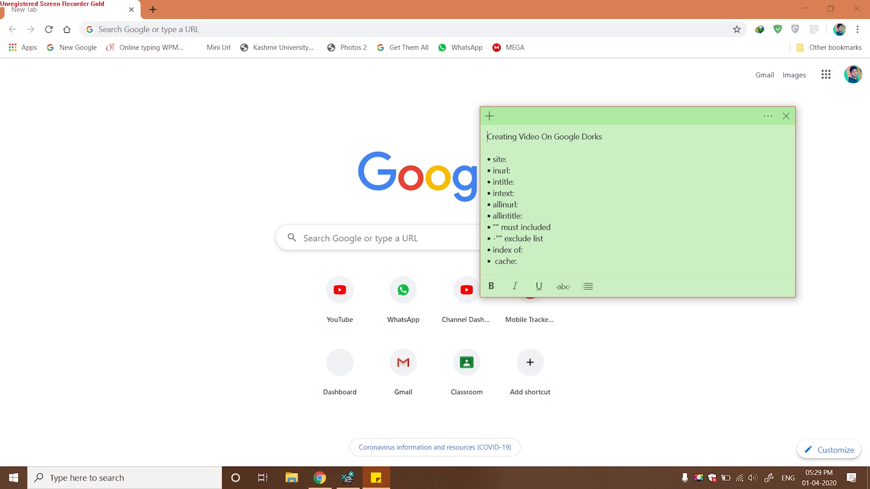
Copy the "site:" operator from the first bullet of the Google Dorks sticky note
key(shift+End)
key(End)
triple_click(500, 159)
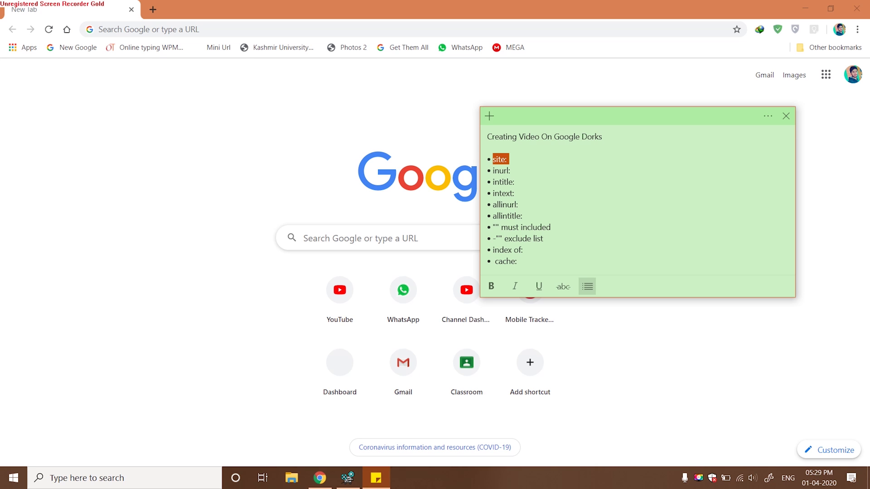
right_click(503, 159)
click(503, 145)
Switch to the browser's new tab page, paste the operator, complete it as site:douploads.com and run the search
click(304, 238)
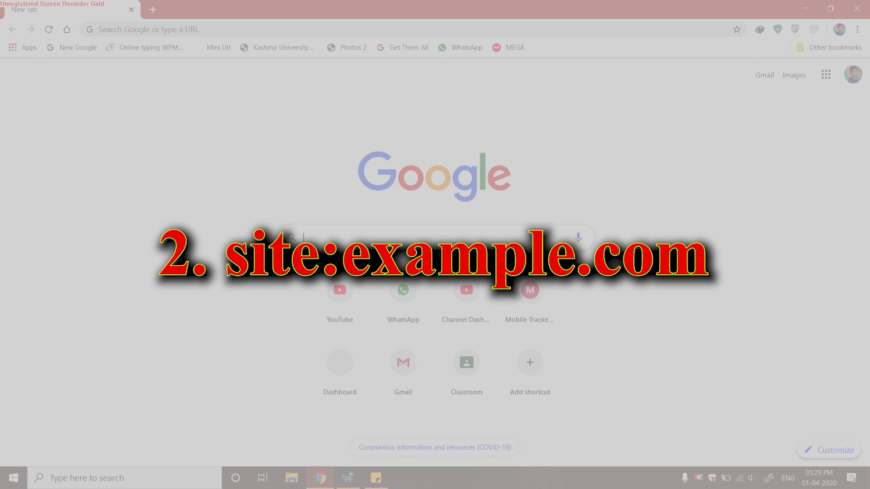
key(ctrl+v)
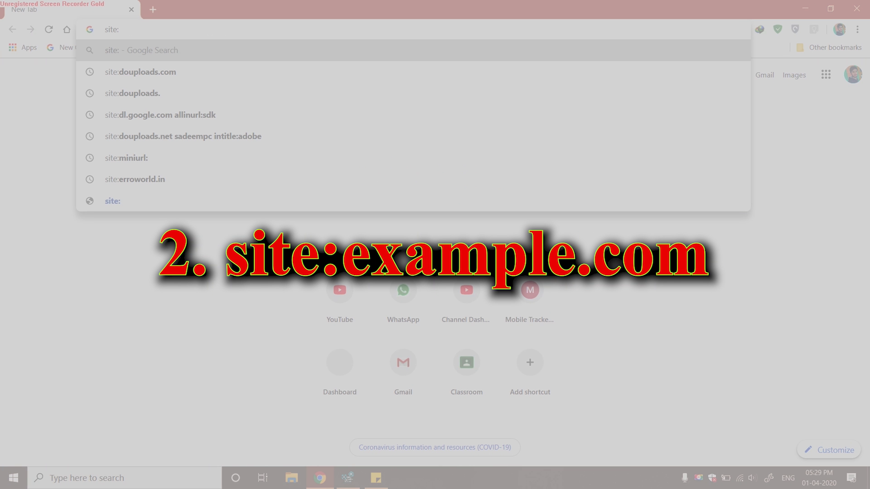
text(du)
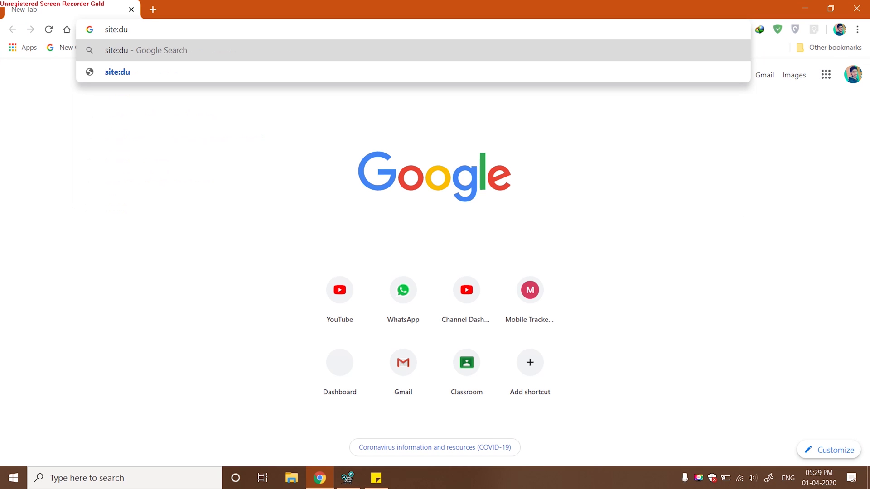
text(oploa)
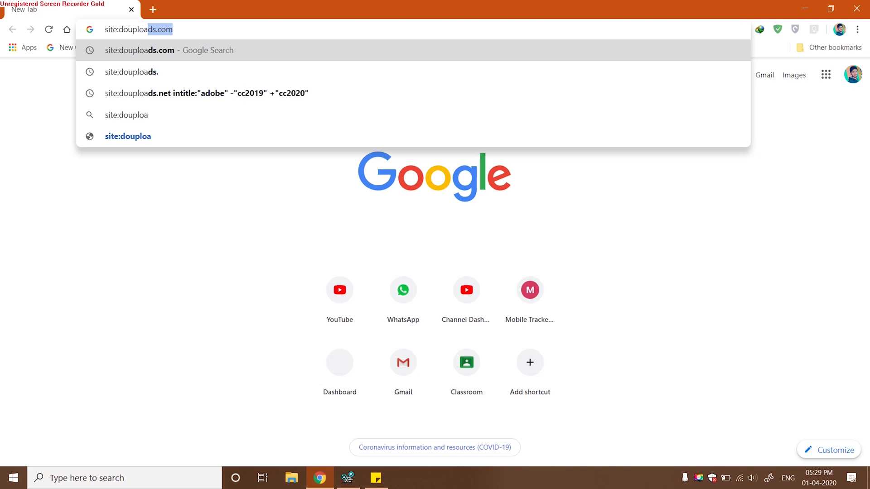
key(Return)
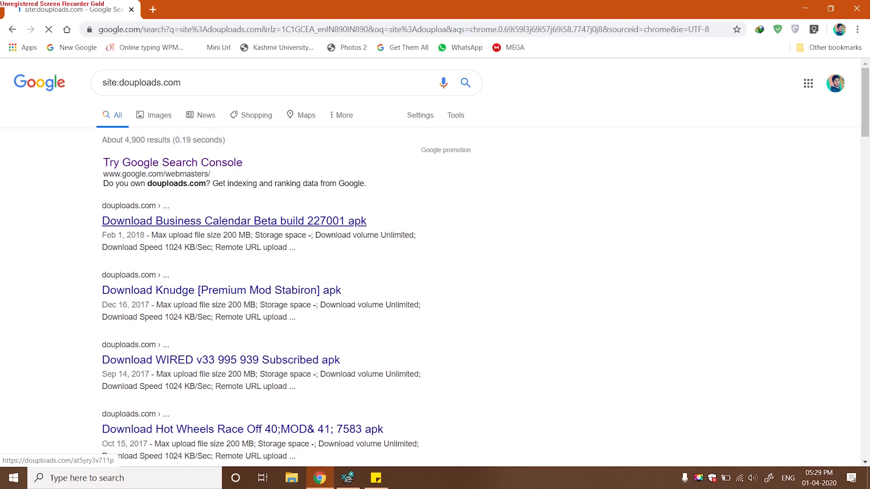
Look through the site:douploads.com results, add the keyword adobe to the query and run it
scroll(218, 288, down, 5)
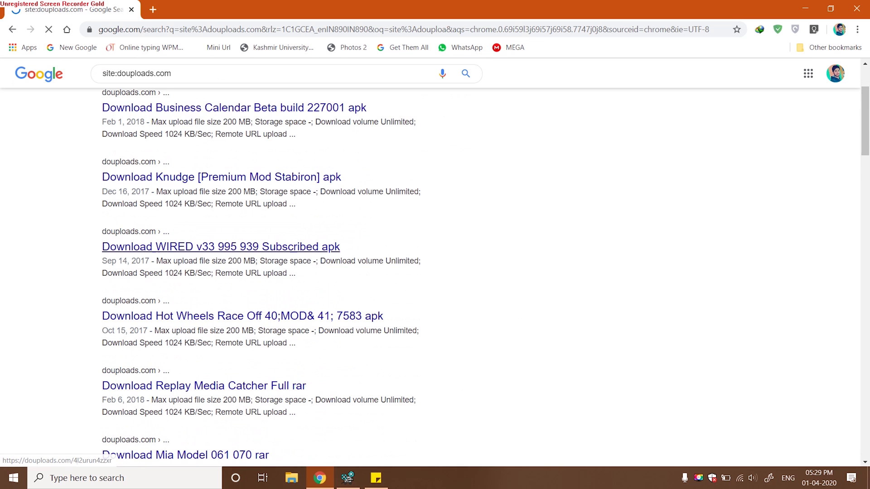
scroll(218, 318, down, 15)
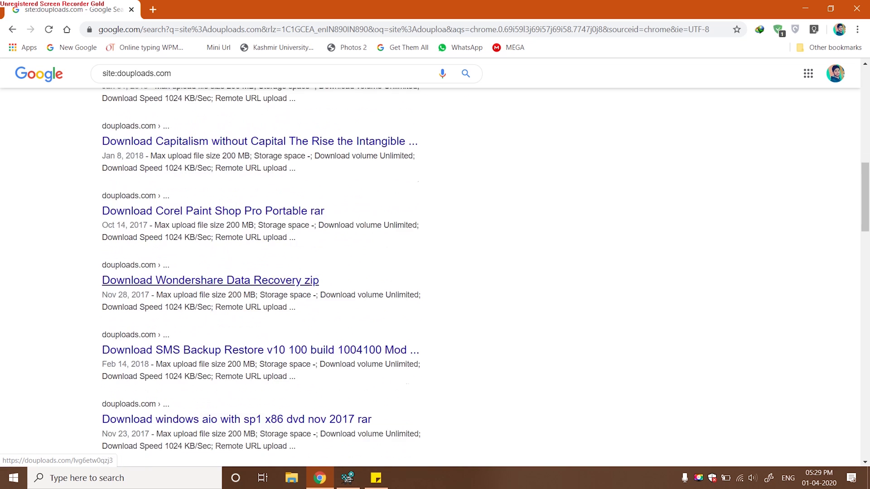
scroll(218, 317, down, 18)
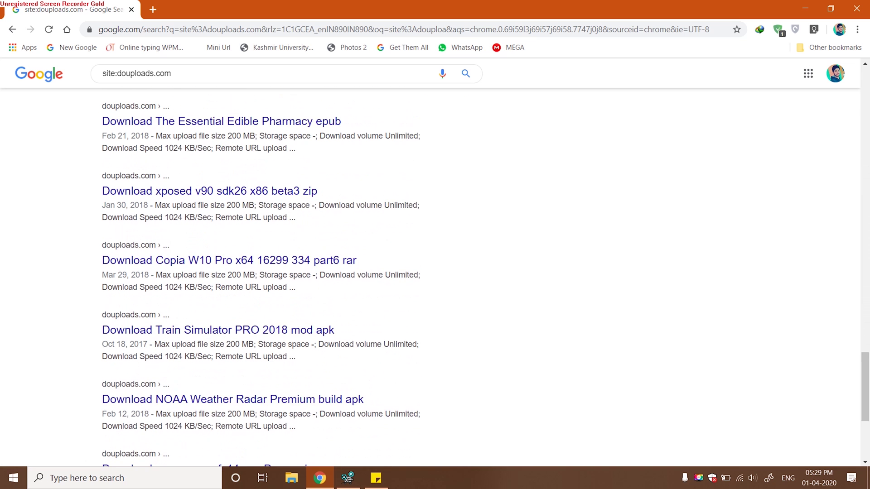
scroll(435, 276, up, 20)
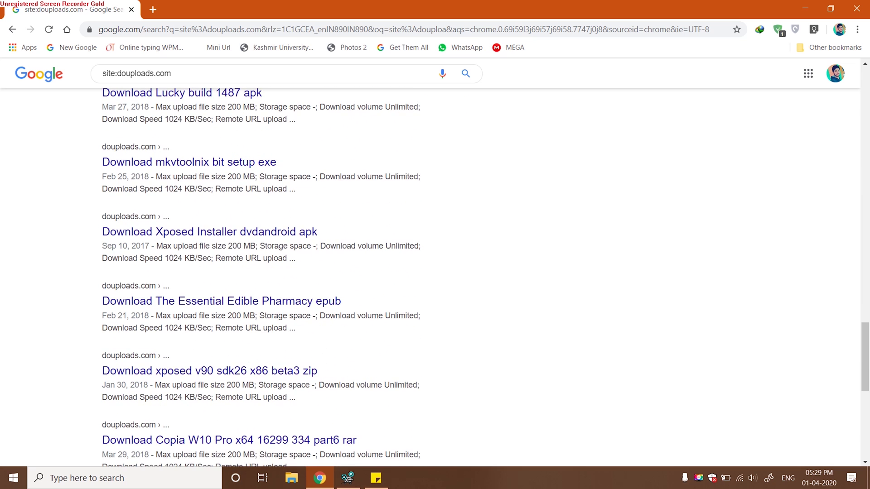
scroll(435, 276, up, 6)
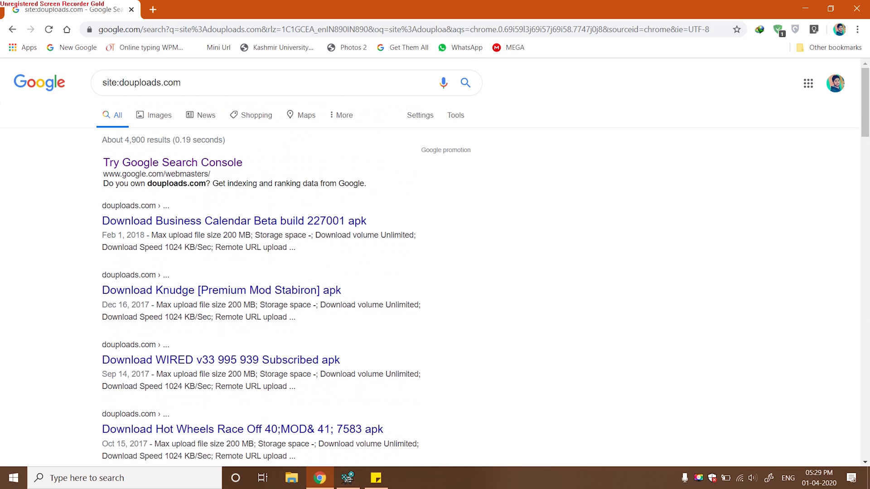
click(180, 83)
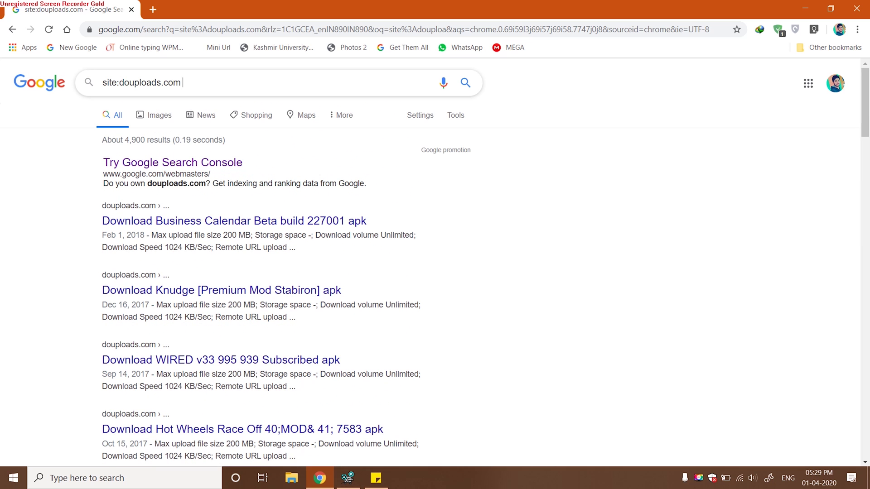
text(adobe)
key(Return)
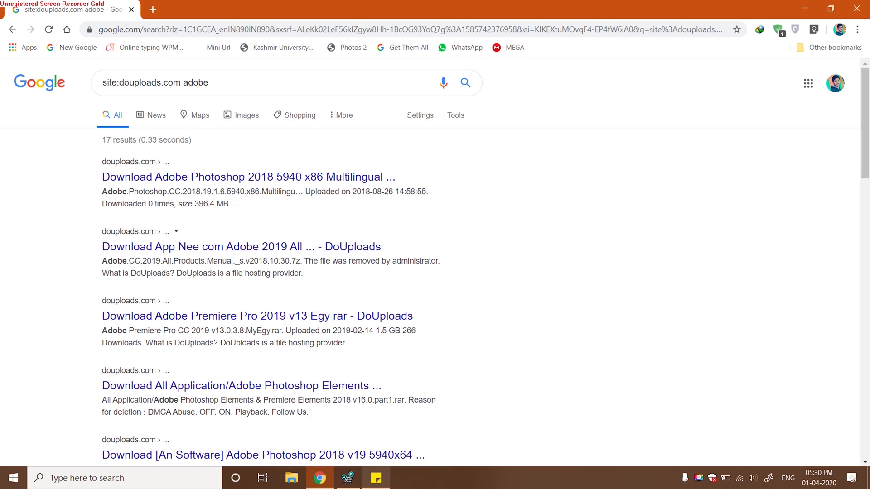
Switch to the Google Dorks sticky note and review the "" must included and -"" exclude list bullets
click(377, 478)
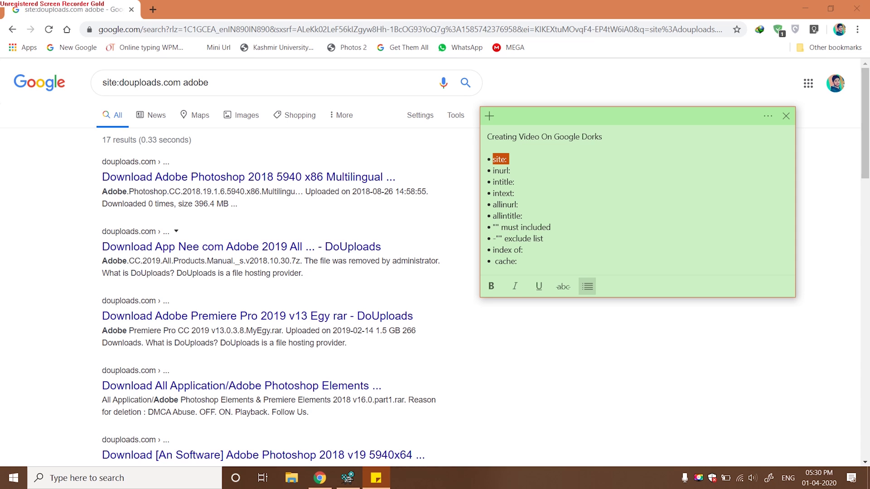
triple_click(521, 227)
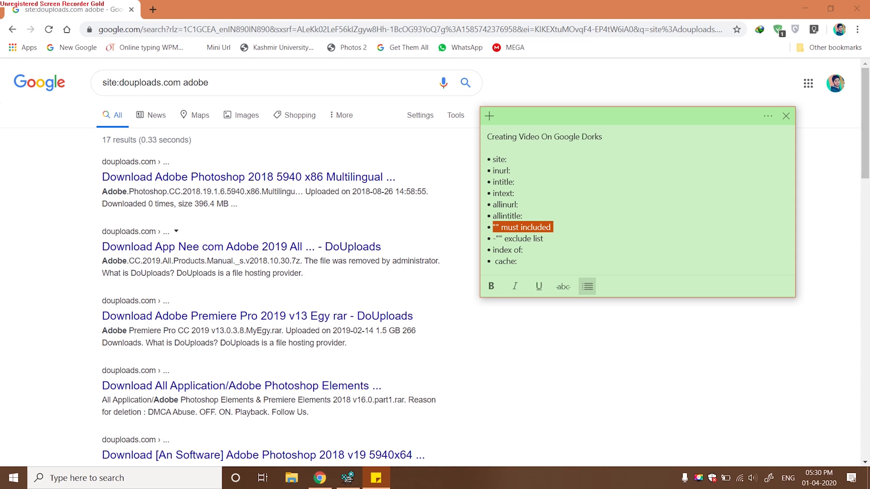
drag(493, 239, 531, 238)
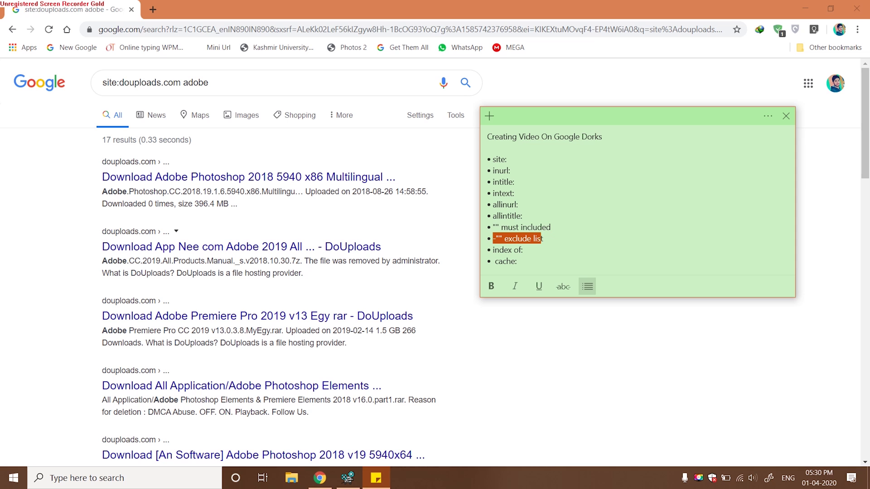
click(543, 238)
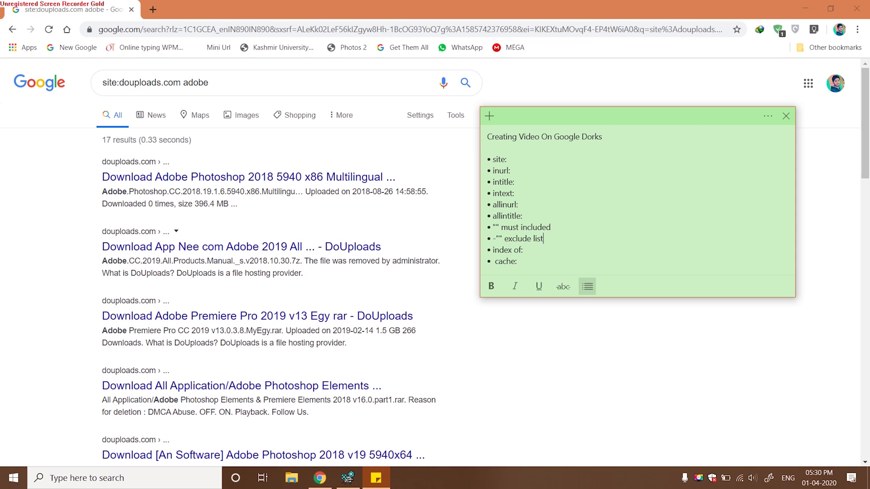
drag(497, 239, 492, 239)
click(496, 227)
Return to the Google search, append the must-include term "2020" in quotes after adobe and run the query
click(208, 83)
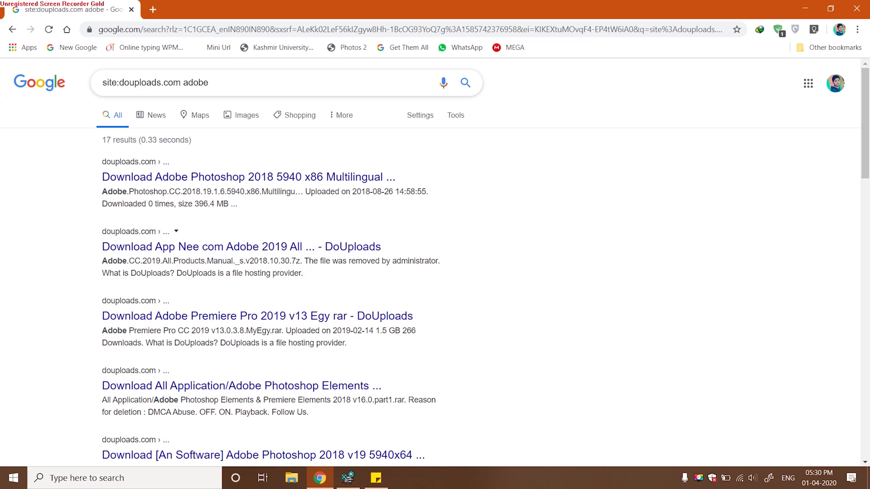
text("")
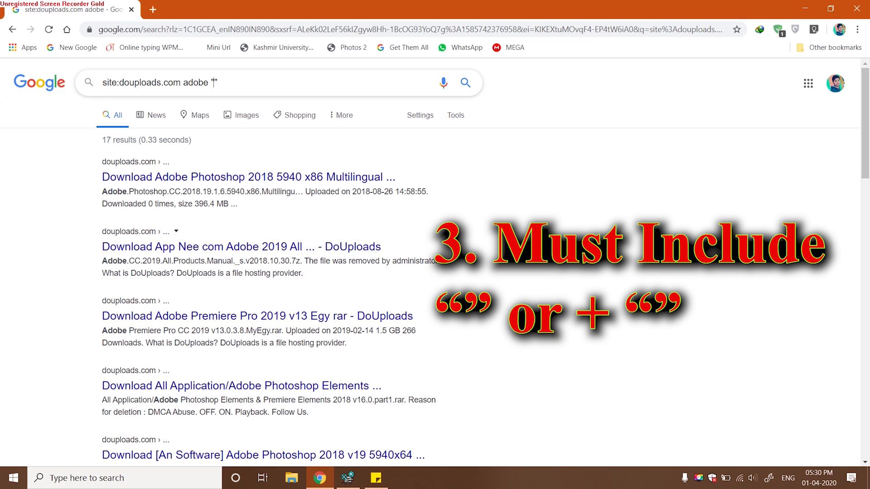
text(2020)
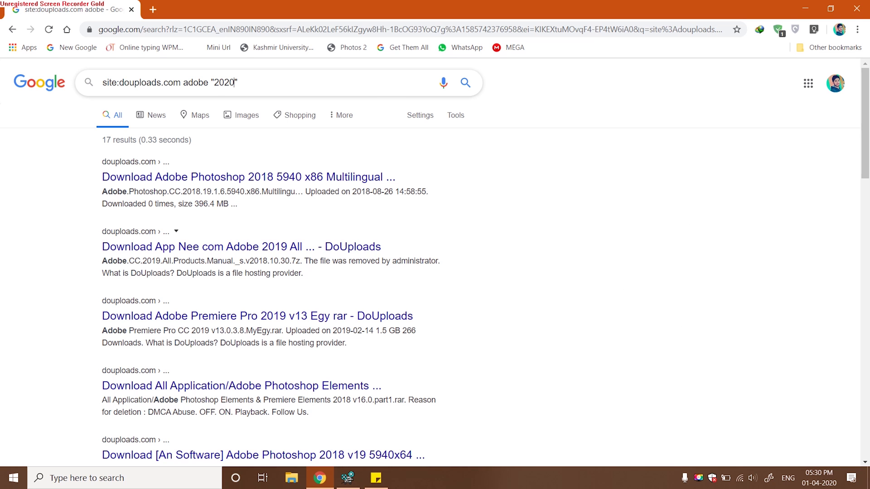
text( -"")
key(BackSpace)
key(BackSpace)
key(Return)
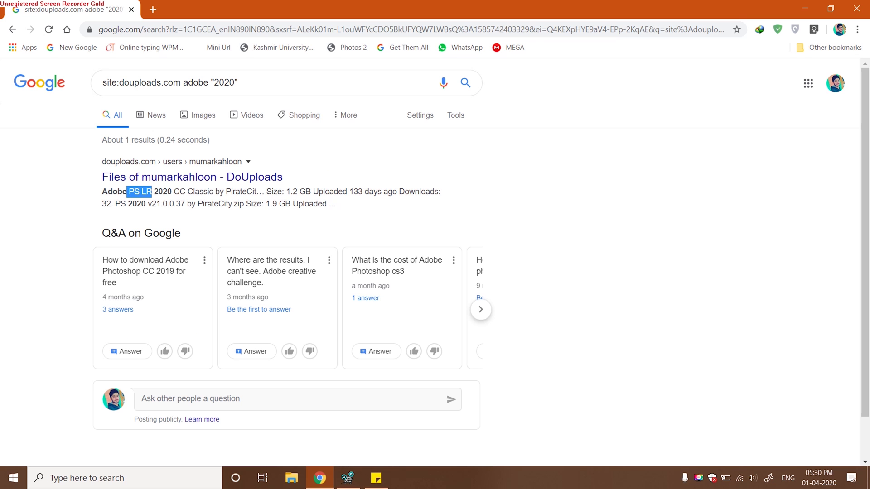
Remove the quoted "2020" term from the query and search again for site:douploads.com adobe
click(258, 84)
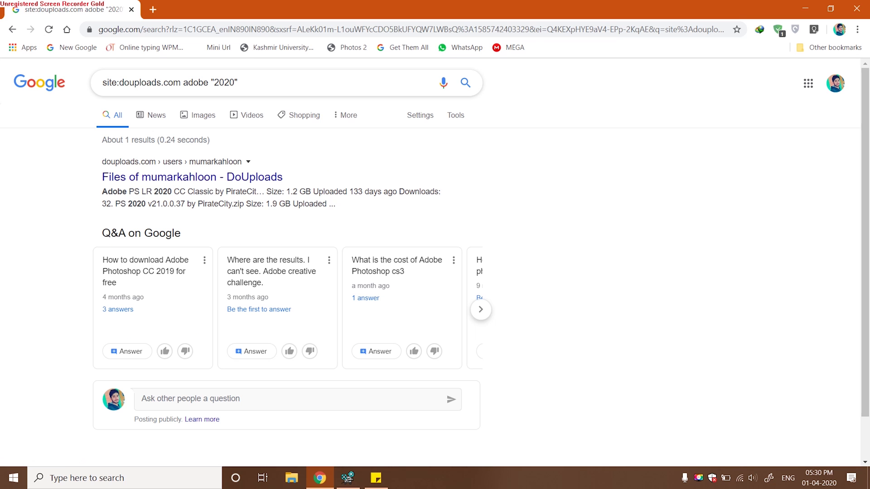
drag(237, 82, 211, 83)
key(BackSpace)
key(Return)
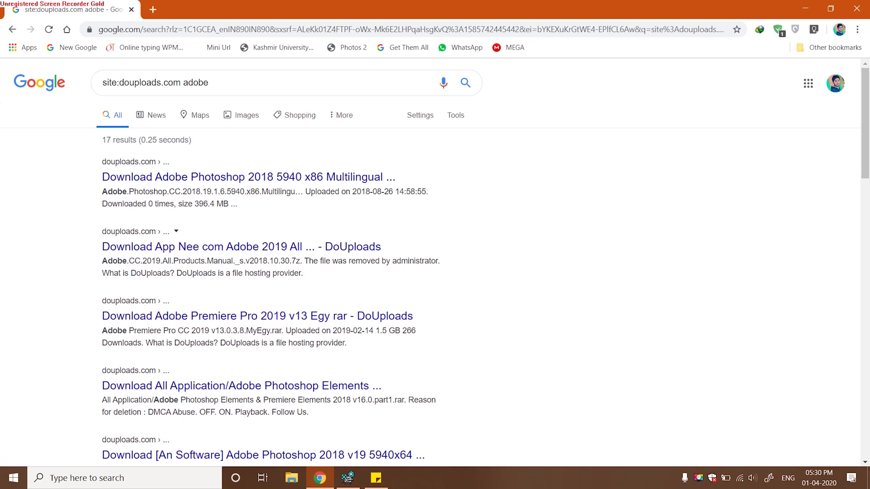
Append the exclude operator -"" to the site:douploads.com adobe query and enlarge the page zoom to 200%
scroll(209, 317, down, 3)
scroll(272, 271, down, 3)
scroll(271, 272, up, 6)
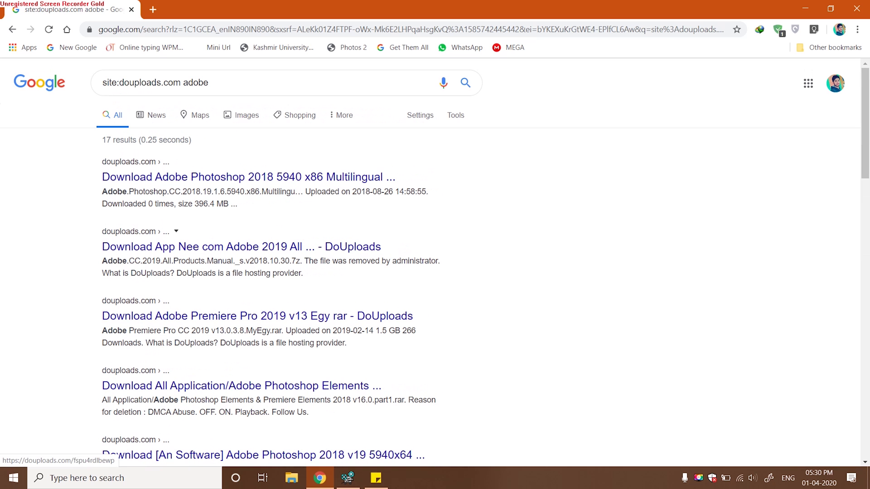
click(210, 83)
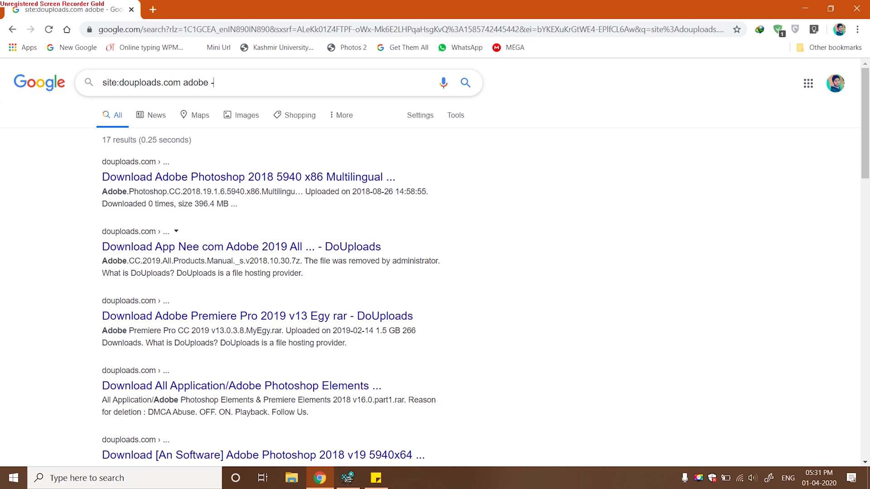
text(-"")
key(ctrl+plus)
key(ctrl+plus)
key(ctrl+plus)
key(ctrl+plus)
key(ctrl+plus)
key(ctrl+plus)
key(ctrl+plus)
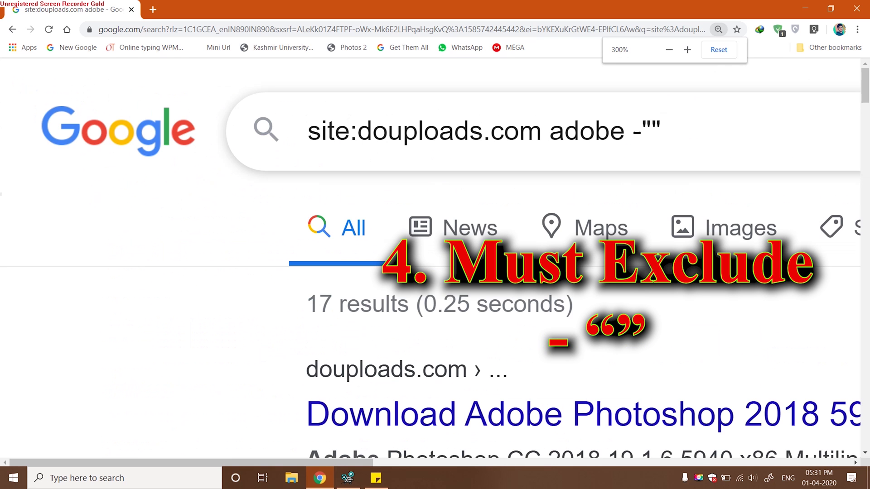
key(ctrl+minus)
key(ctrl+minus)
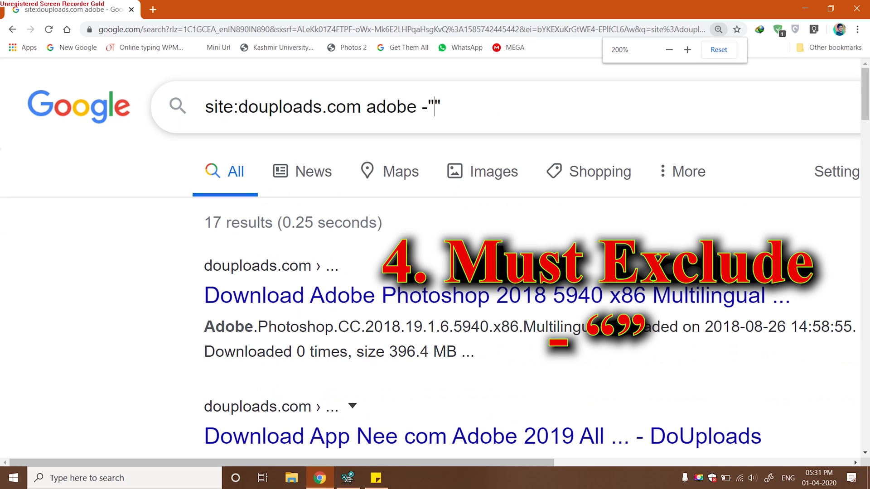
Re-enter the exclude operator's quotes, complete the query with -"2019" -"2018" and run it
key(Delete)
key(BackSpace)
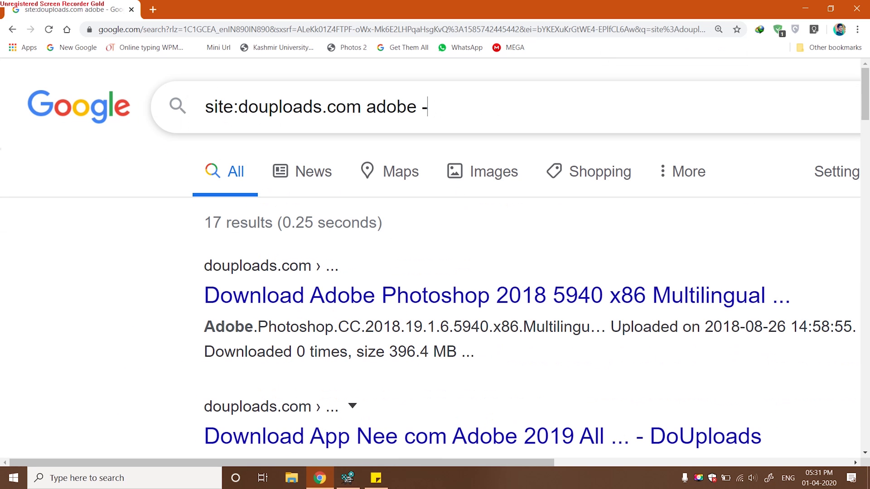
text("")
key(Left)
text(2019 -"")
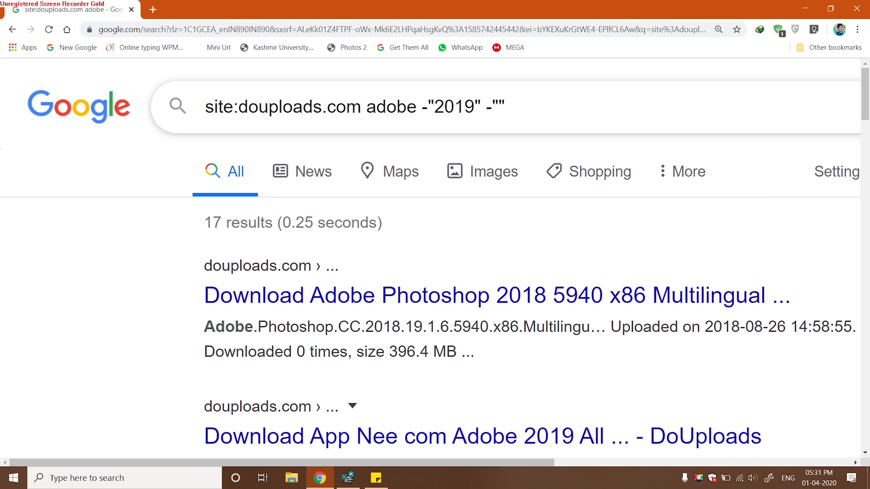
text(2018)
key(Return)
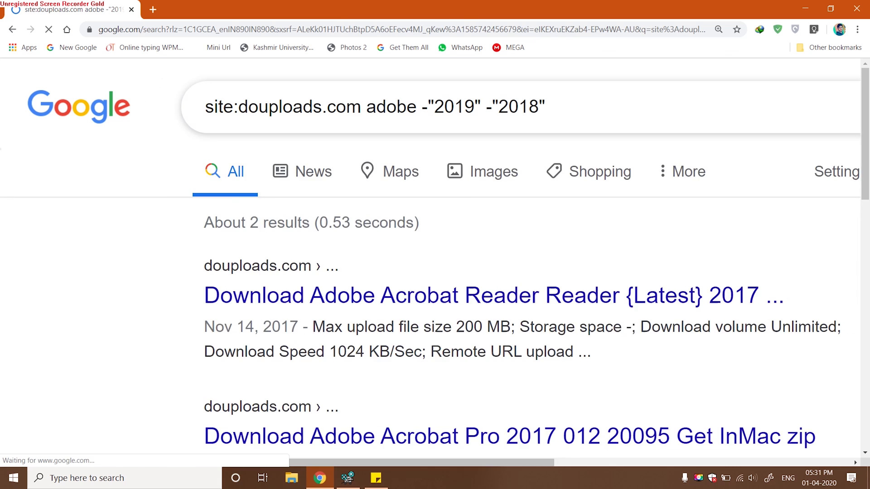
Add the must-include term "2020" to the site:douploads.com adobe -"2019" -"2018" query and run the search
key(ctrl+0)
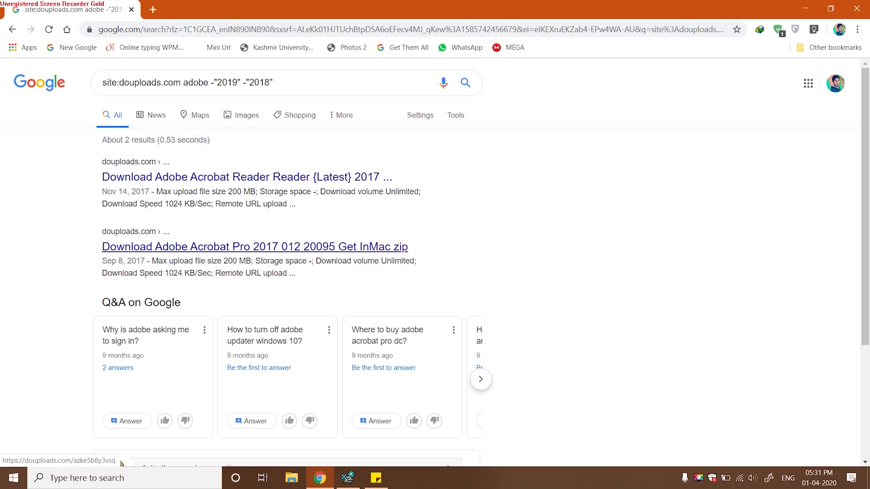
scroll(122, 463, down, 5)
scroll(121, 463, up, 5)
click(273, 82)
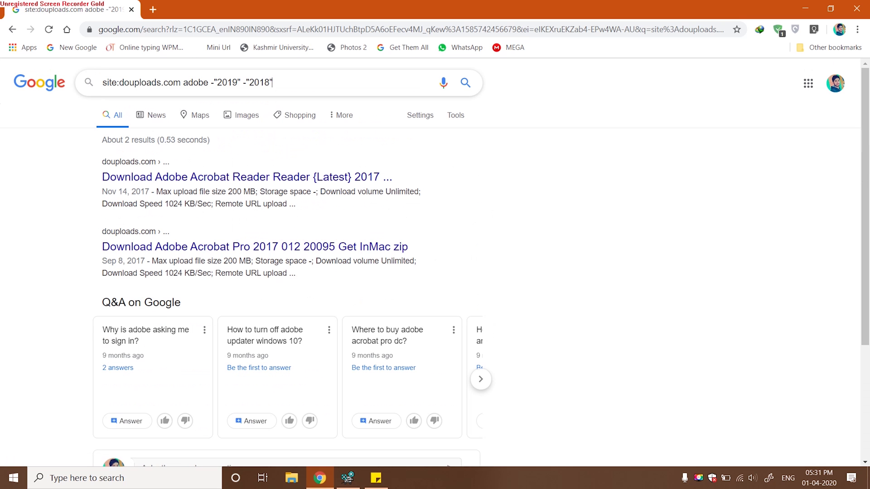
text(-"2018" "2020)
key(ctrl+plus)
key(ctrl+plus)
key(ctrl+plus)
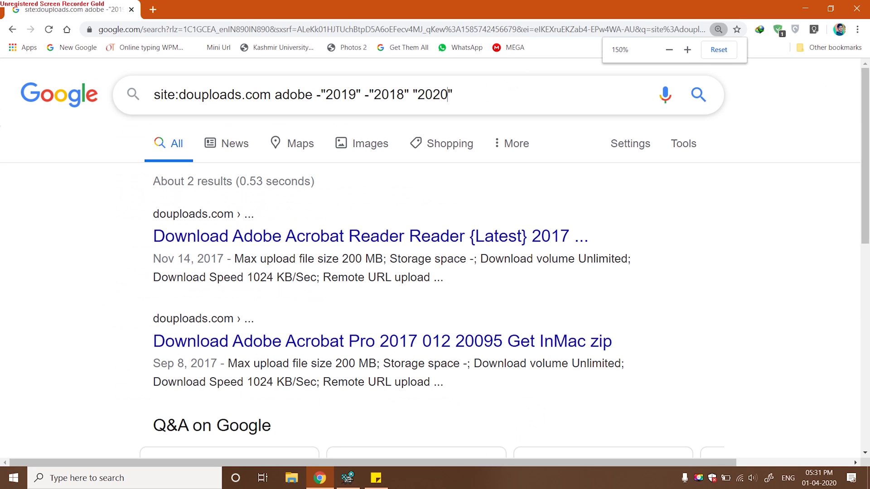
drag(316, 94, 452, 94)
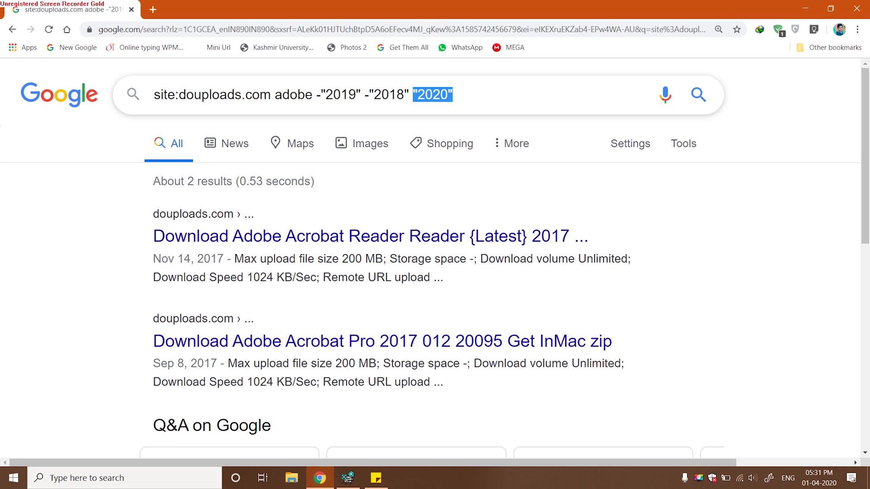
click(452, 94)
key(Return)
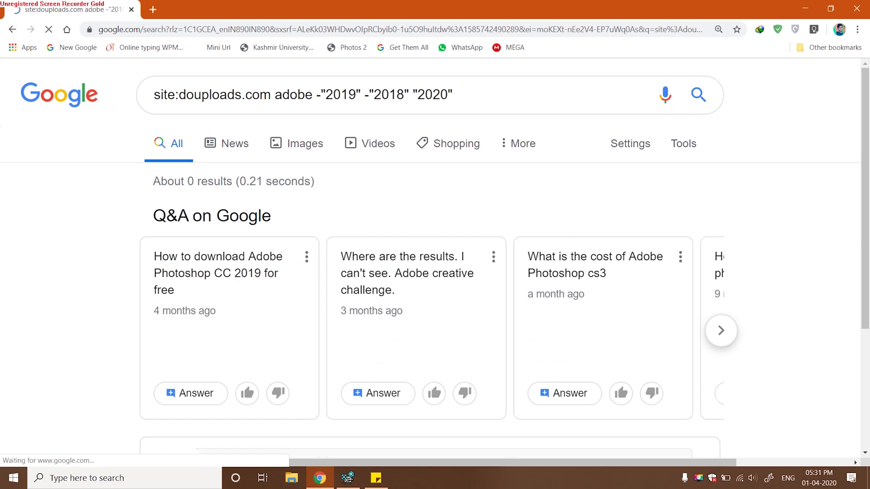
Remove the -"2019" -"2018" "2020" terms from the query, leaving only site:douploads.com adobe
scroll(435, 271, down, 4)
scroll(435, 272, up, 4)
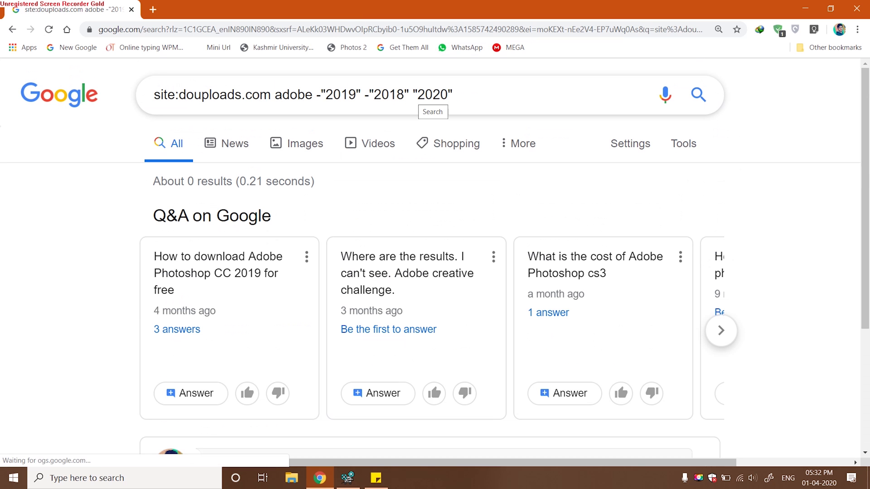
click(453, 94)
drag(453, 94, 316, 94)
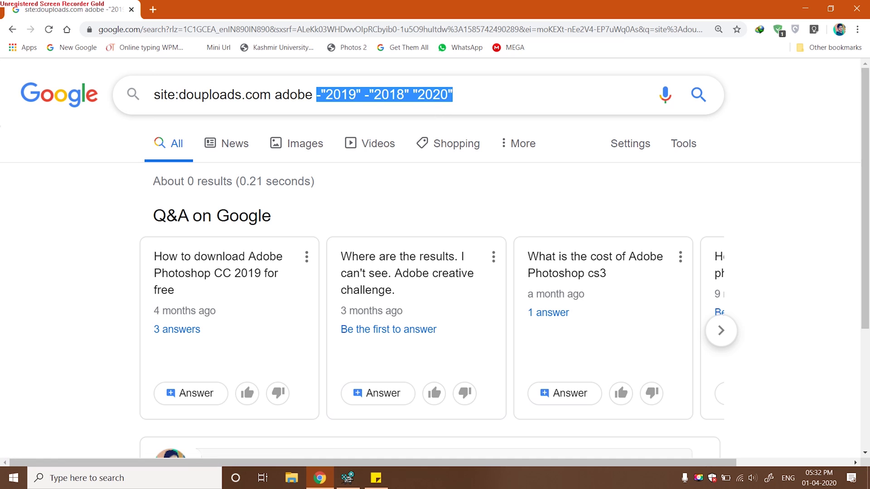
key(BackSpace)
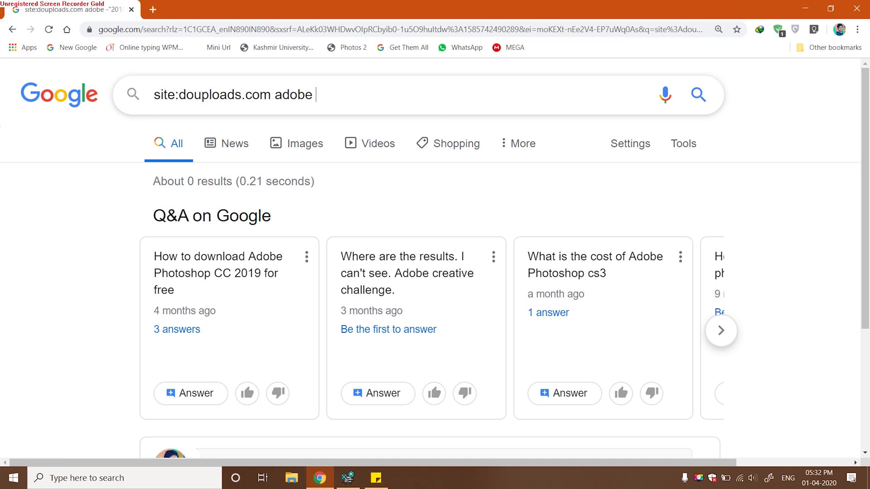
scroll(435, 259, down, 1)
Consult the sticky note on Google dorks for the intitle: operator and search Google for intitle:adobe 2020 cc
click(376, 478)
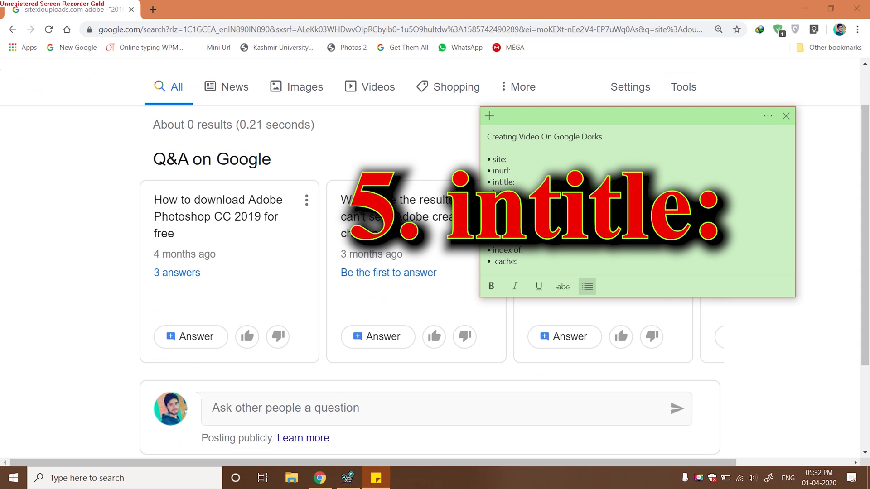
triple_click(501, 170)
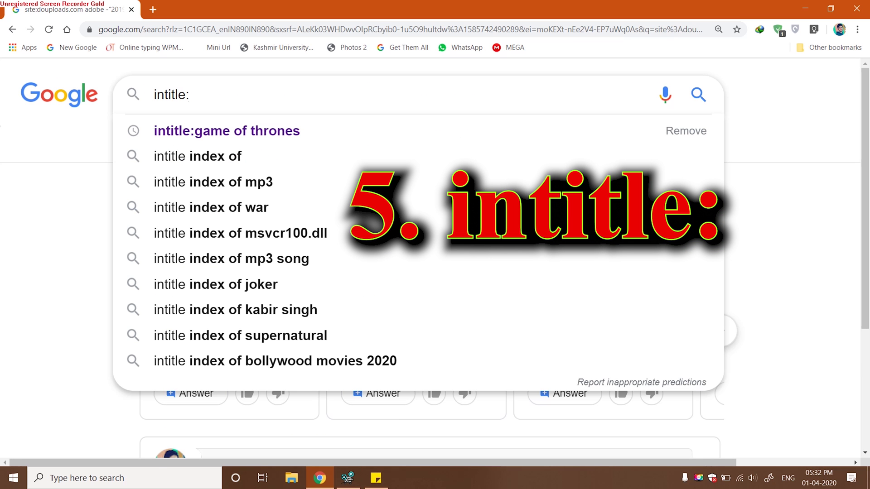
text(a)
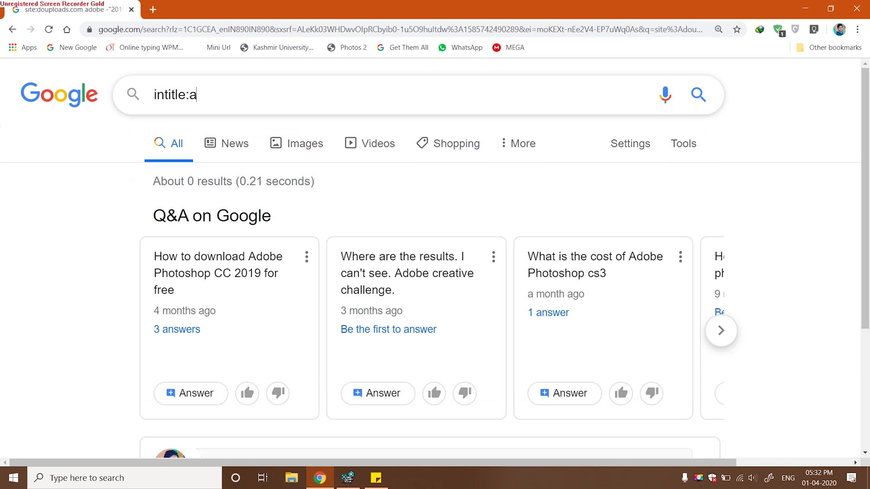
text(dobe 2020 c c)
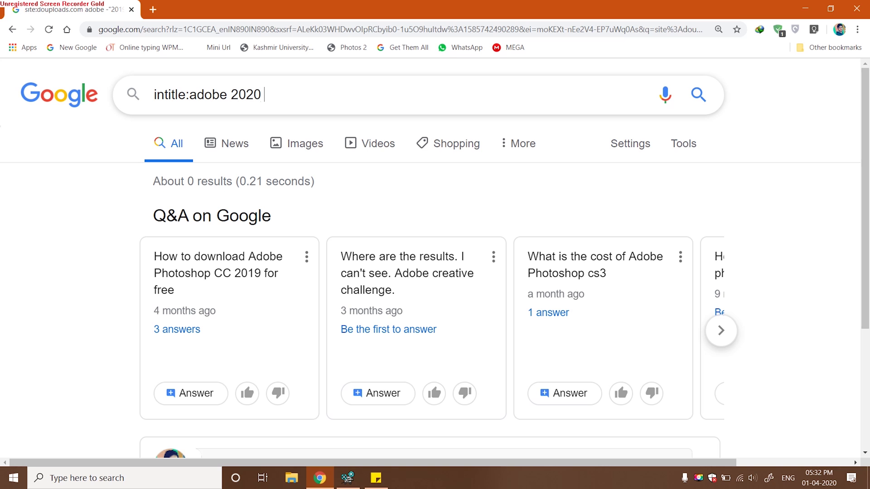
key(BackSpace)
key(BackSpace)
text(c)
key(Return)
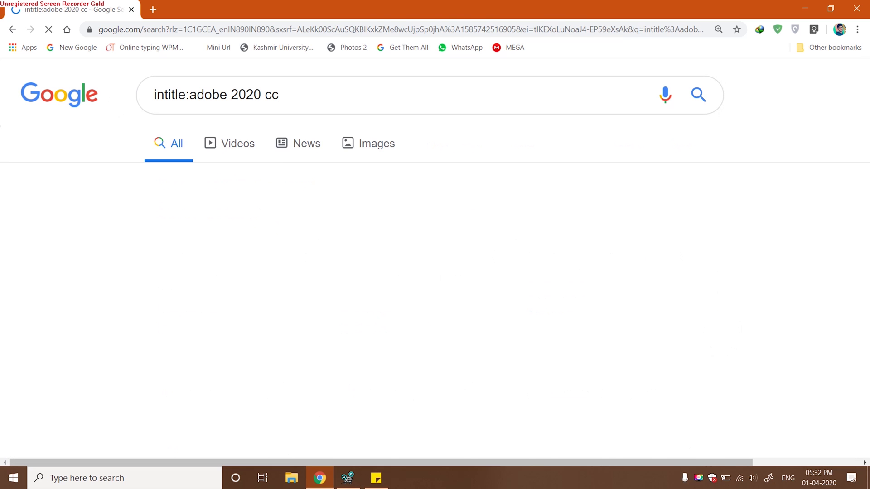
Examine the titles of the intitle:adobe 2020 cc results at 110% page zoom
key(ctrl+minus)
key(ctrl+minus)
key(ctrl+minus)
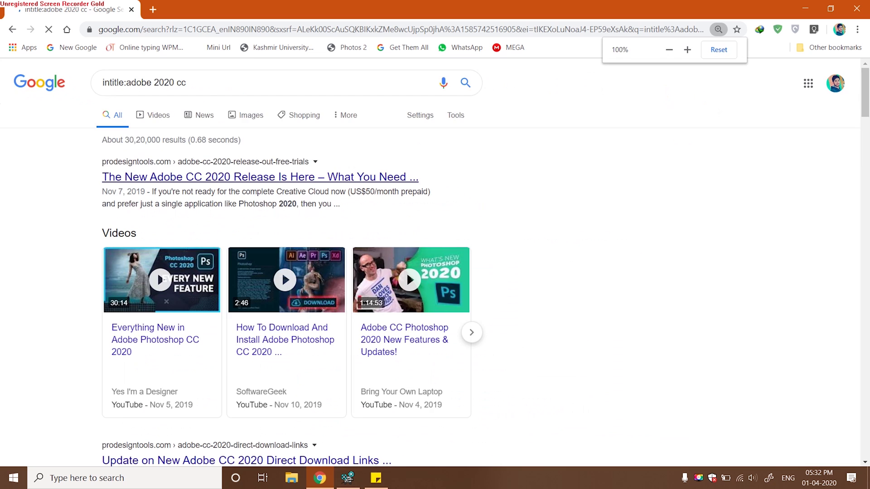
key(ctrl+plus)
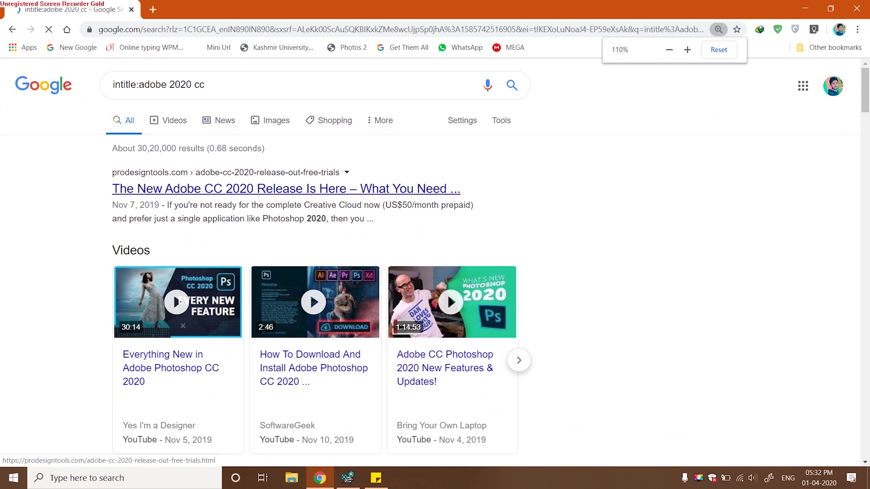
scroll(285, 188, down, 1)
scroll(286, 362, down, 4)
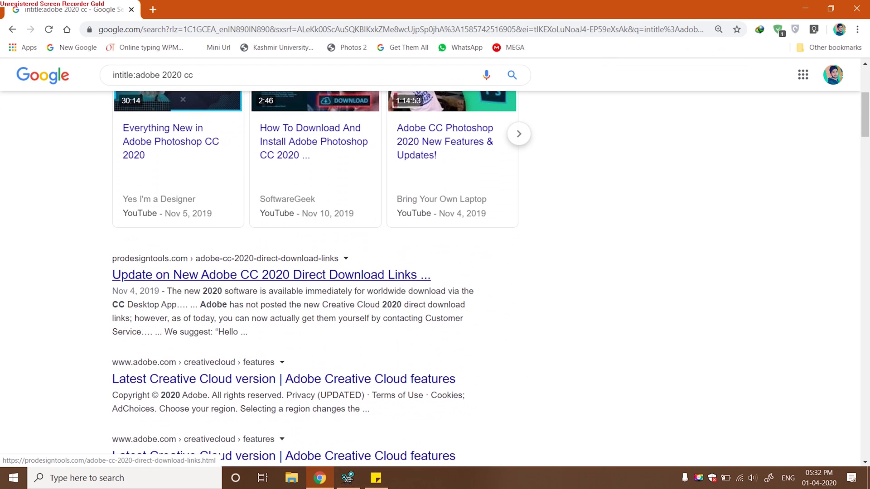
scroll(286, 362, down, 1)
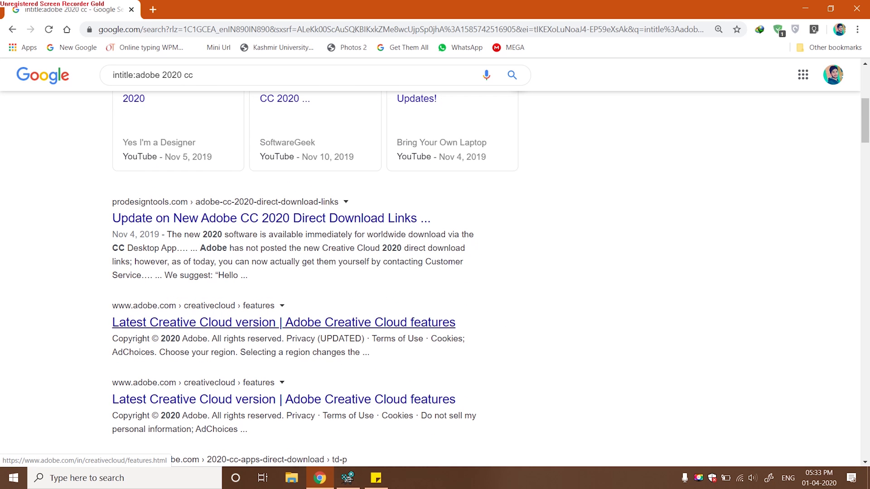
scroll(286, 323, down, 3)
scroll(285, 324, up, 8)
scroll(285, 324, up, 1)
Replace the text after intitle: with the quoted phrase "adobe cc 2020" and run the search
drag(205, 85, 138, 85)
text("")
key(Left)
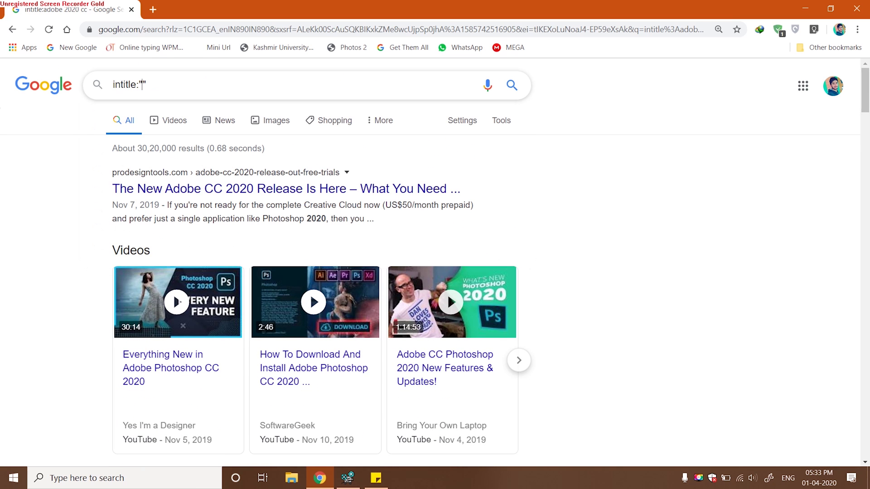
text(adobe cc 200)
key(Return)
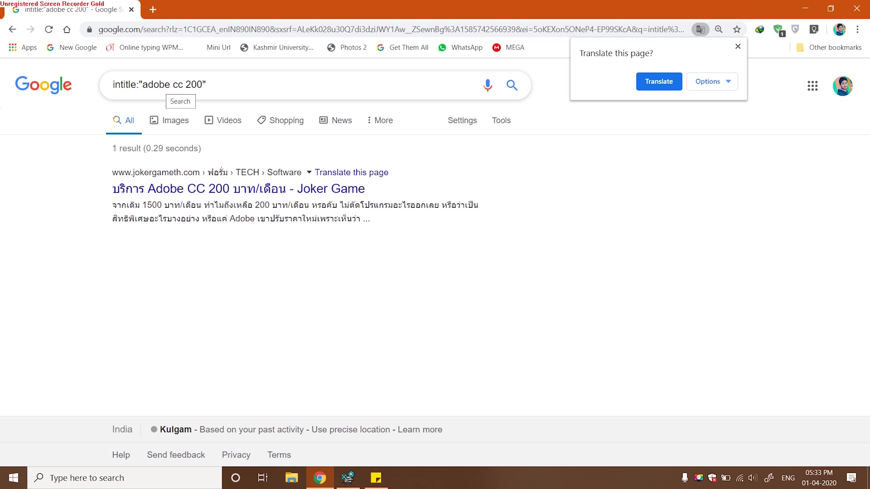
key(BackSpace)
text(20)
key(Return)
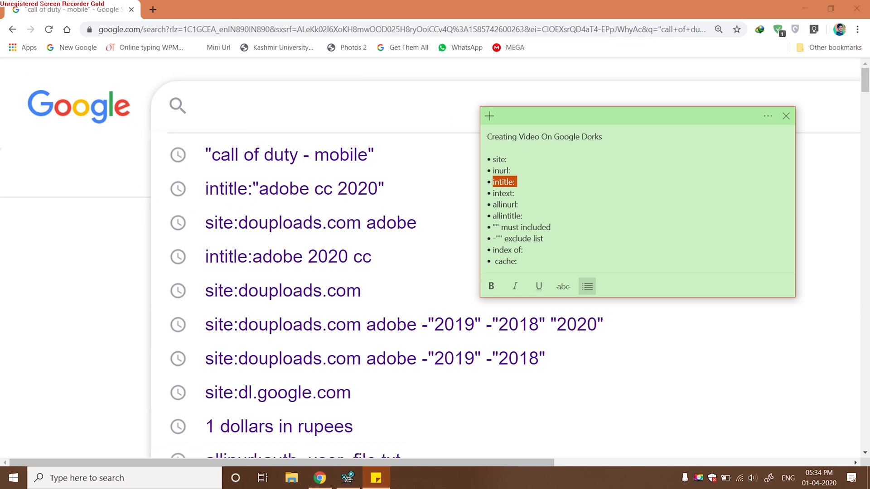
Highlight the inurl: operator in the note, search Google for inurl:dl.google.com and complete the robot check
triple_click(501, 171)
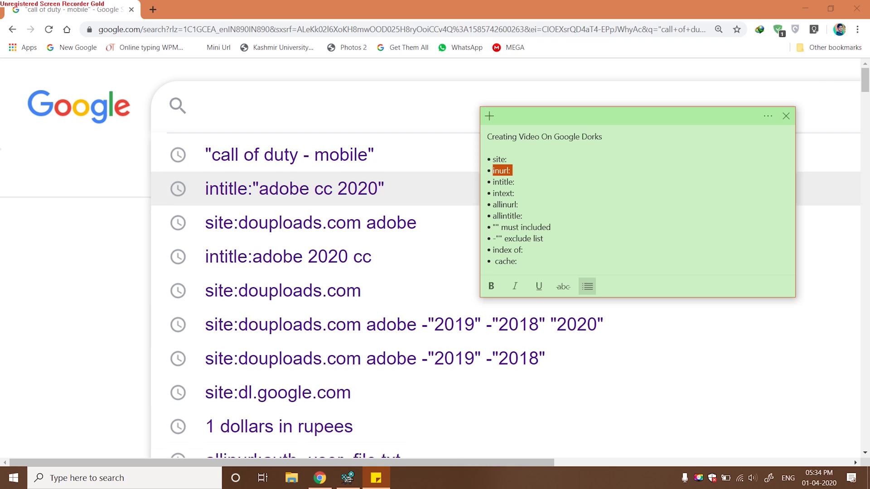
click(206, 106)
text(inurl:)
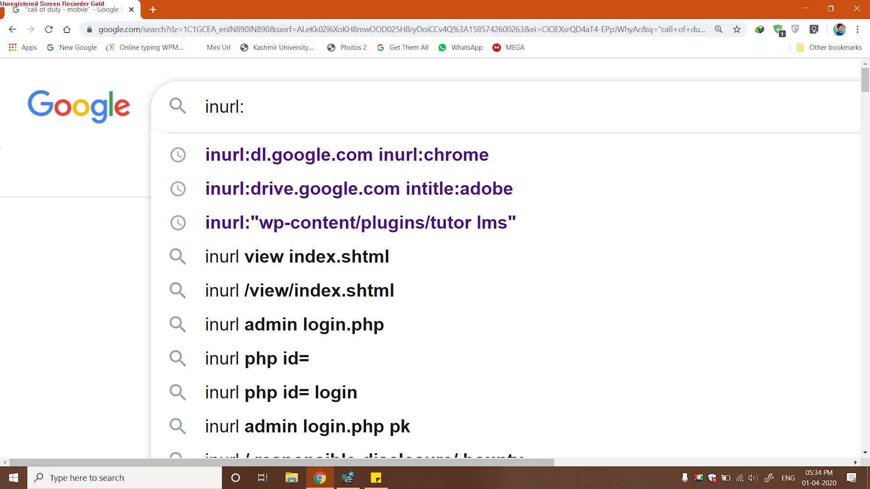
text(dl.g)
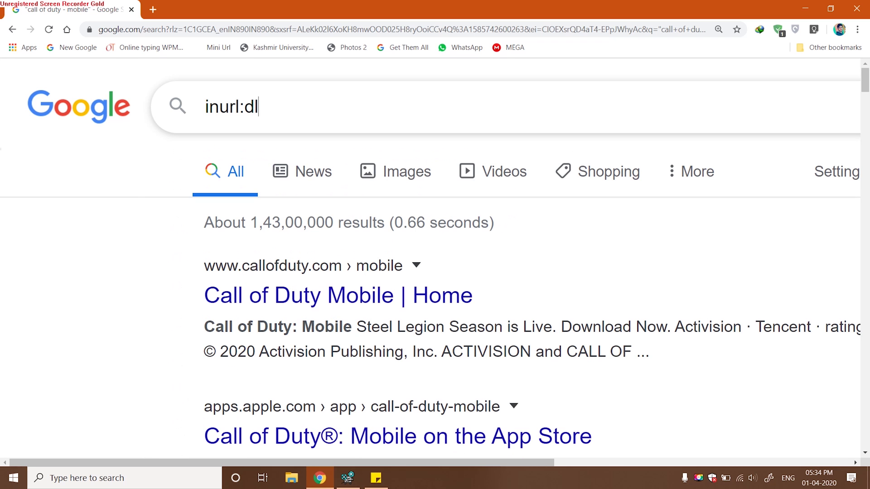
key(BackSpace)
text(google.com)
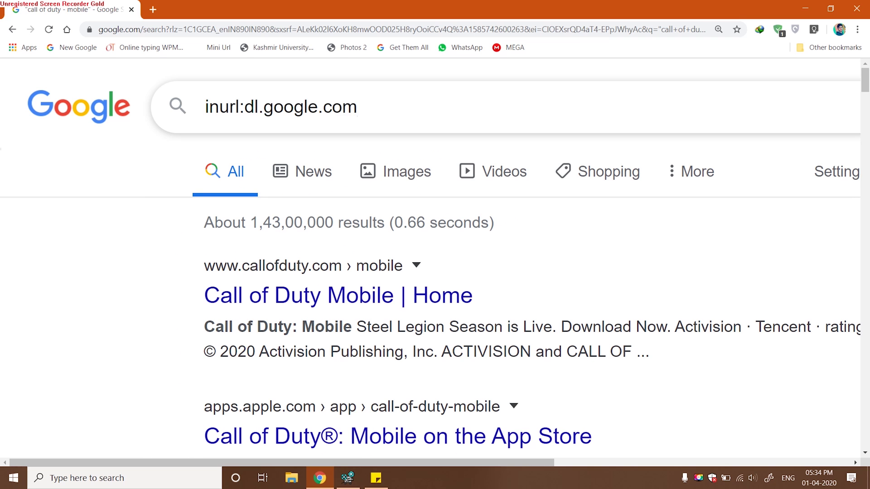
key(ctrl+shift+Left)
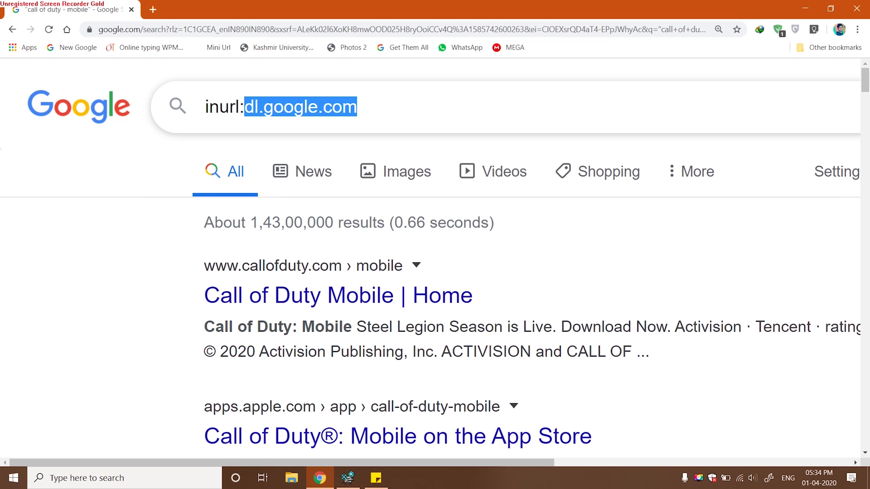
key(Right)
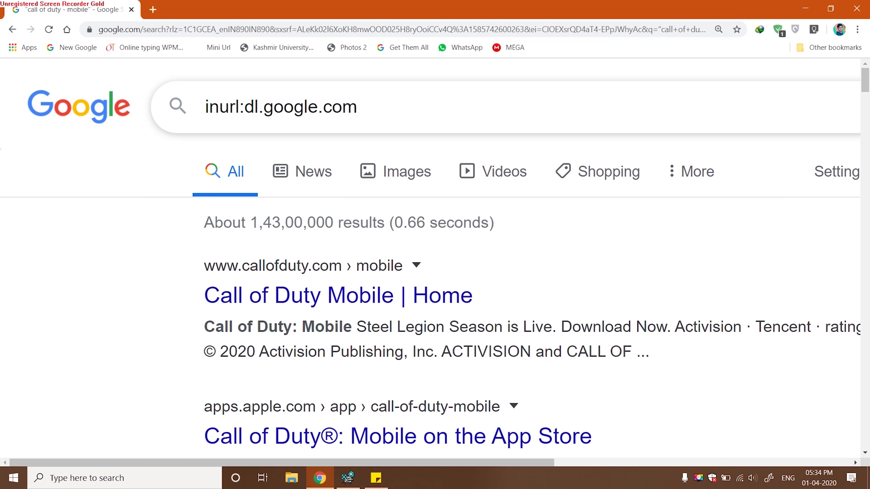
key(Return)
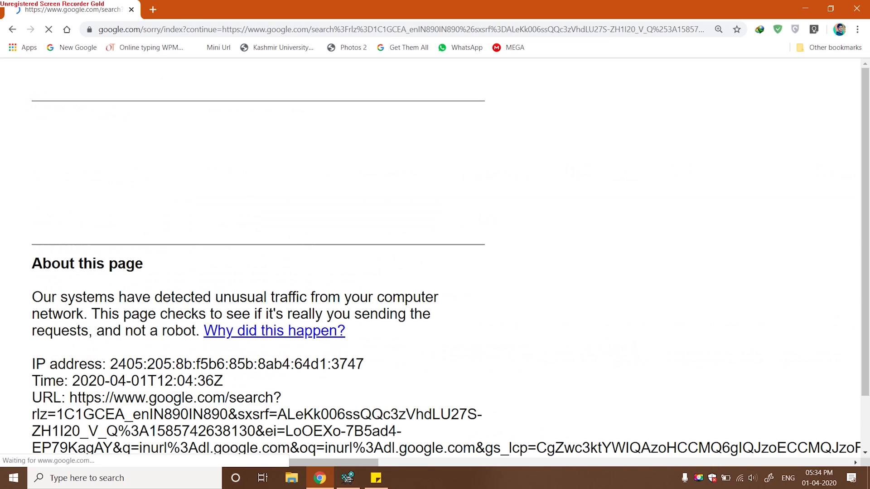
click(62, 178)
Examine the first inurl:dl.google.com result at 150% page zoom, highlighting its address and title
key(ctrl+minus)
key(ctrl+minus)
key(ctrl+minus)
key(ctrl+minus)
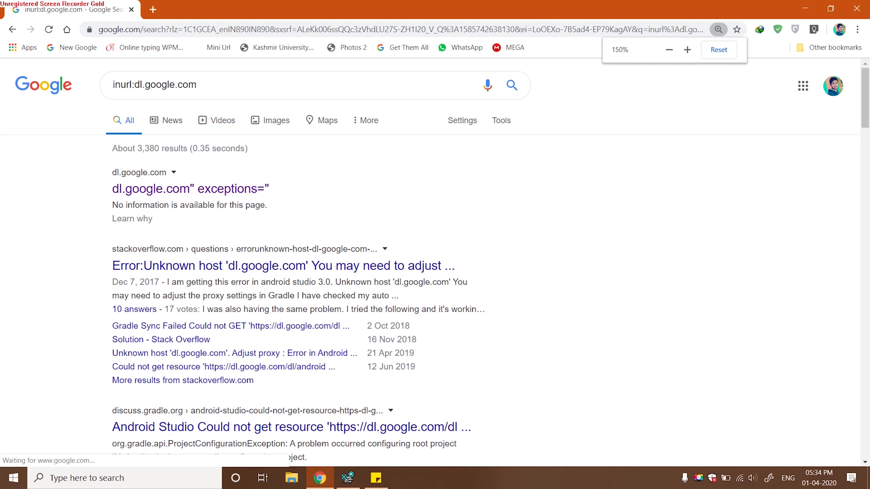
key(ctrl+plus)
key(ctrl+plus)
key(ctrl+plus)
key(ctrl+plus)
key(ctrl+plus)
key(ctrl+minus)
key(ctrl+minus)
key(ctrl+minus)
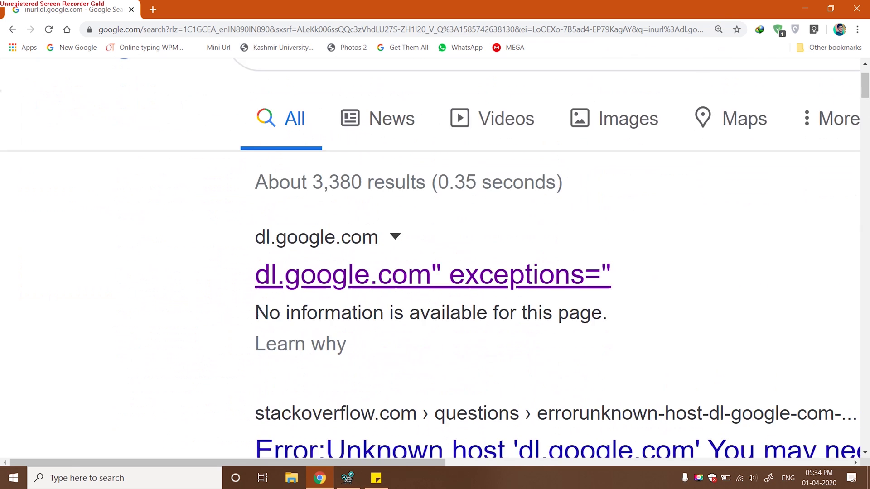
key(ctrl+minus)
scroll(435, 254, up, 3)
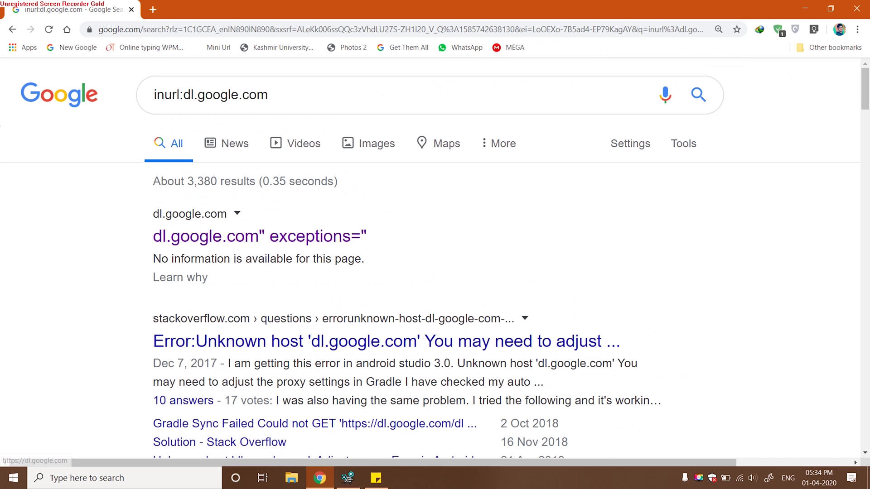
drag(152, 220, 227, 214)
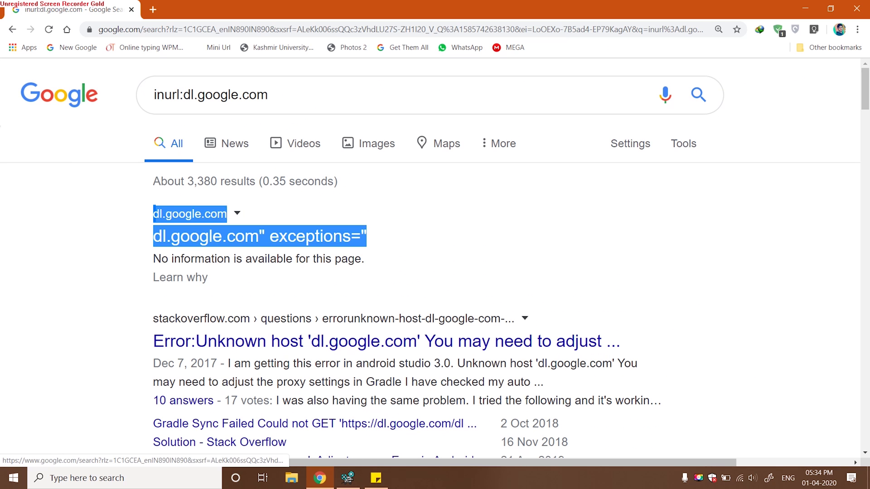
click(131, 205)
Examine the addresses of the remaining inurl:dl.google.com results and select the whole query text
scroll(435, 254, down, 2)
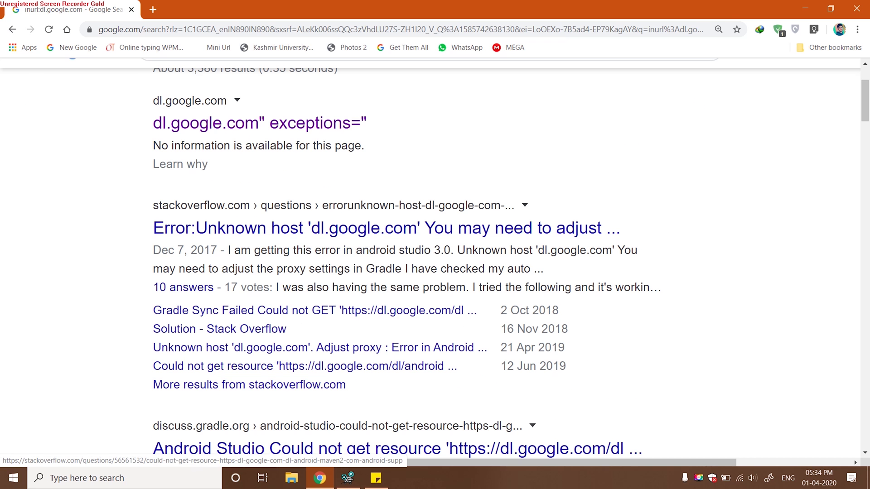
scroll(318, 313, down, 3)
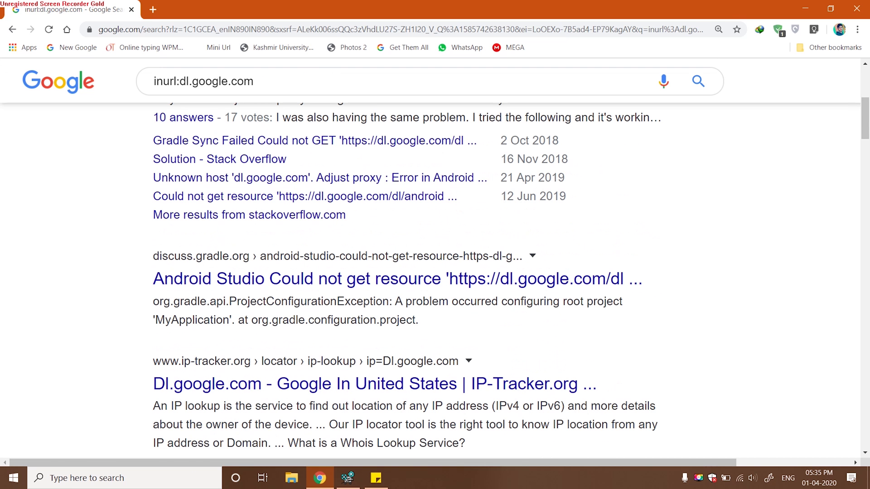
scroll(379, 338, down, 3)
key(ctrl+minus)
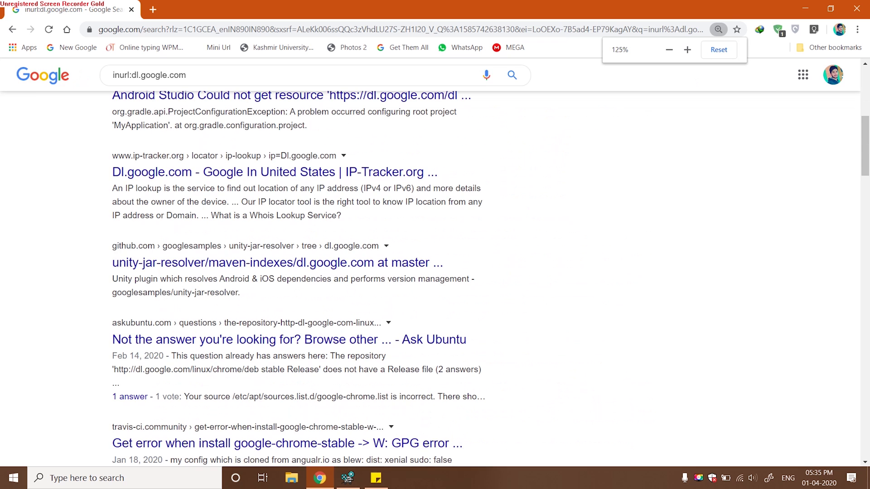
key(ctrl+plus)
key(ctrl+plus)
scroll(317, 272, up, 10)
drag(312, 100, 179, 101)
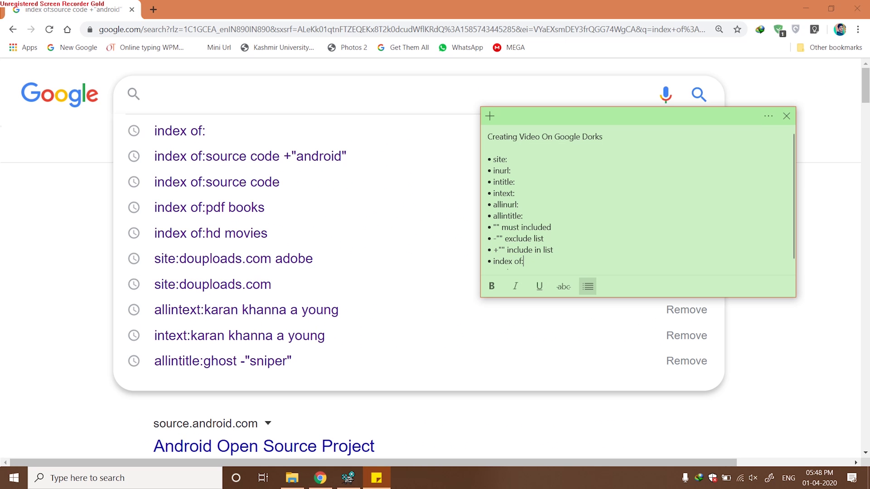
drag(518, 265, 492, 264)
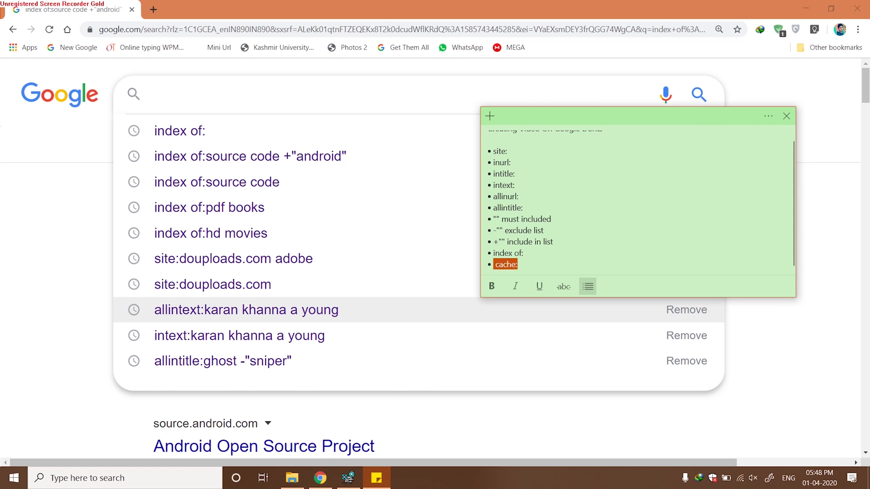
click(90, 290)
click(154, 94)
text(c)
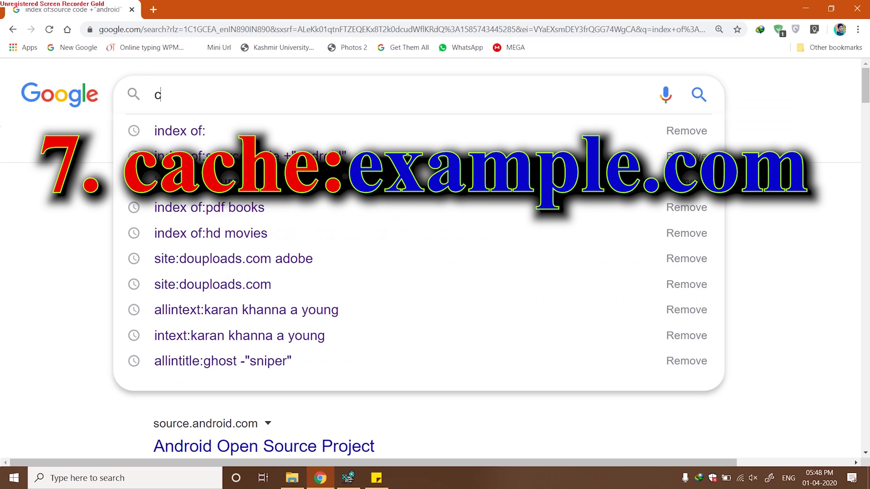
text(ache:)
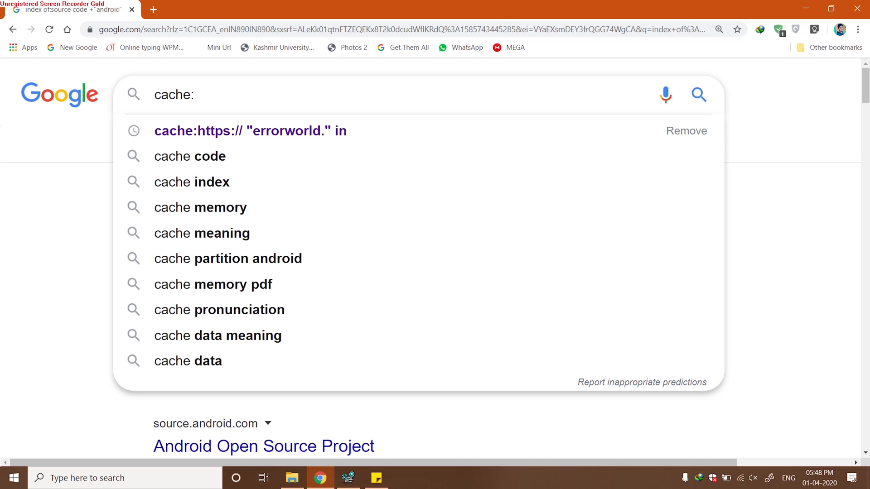
text(htt)
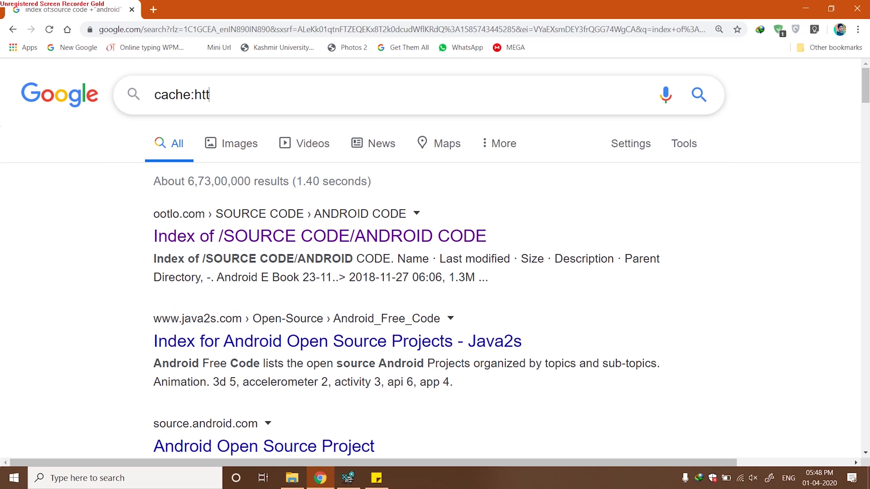
text(ps://errorworld.in/)
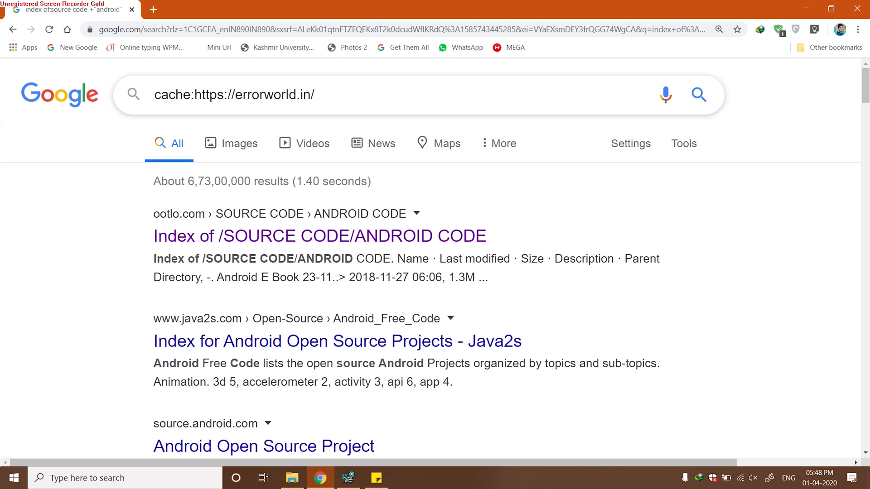
key(Return)
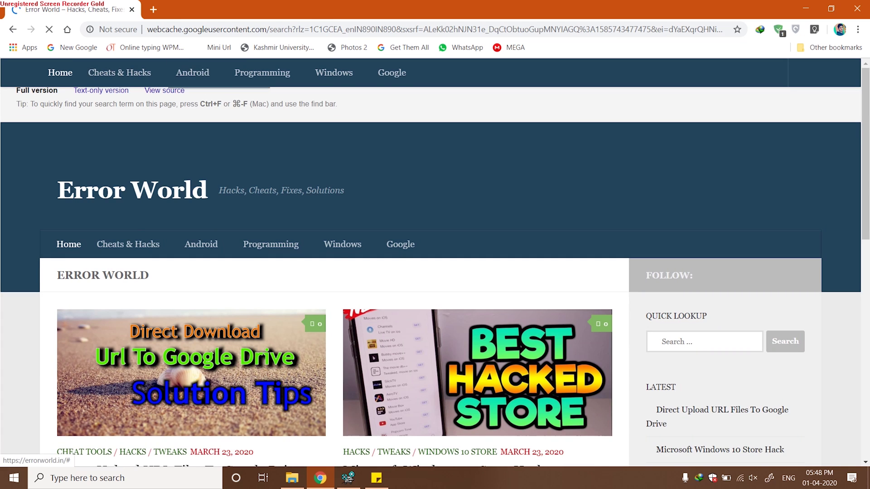
Look over the cached errorworld.in page and open its text-only, full and source versions
scroll(435, 262, down, 4)
scroll(200, 256, up, 4)
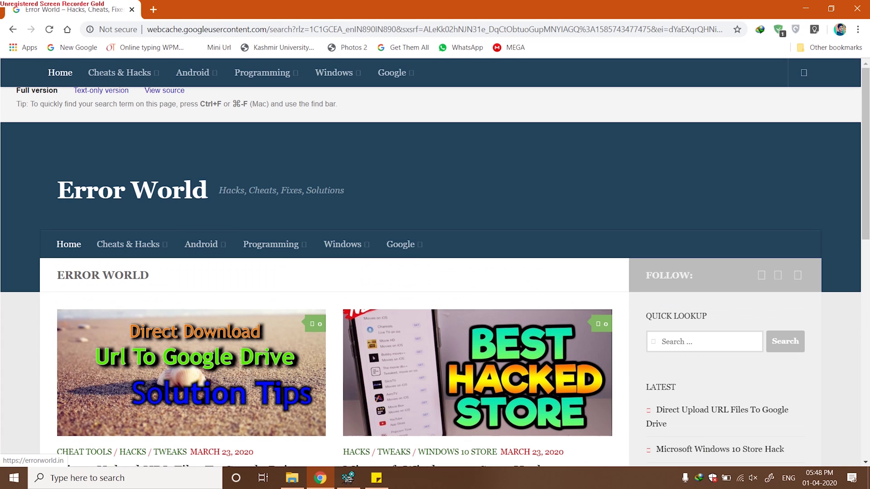
click(101, 90)
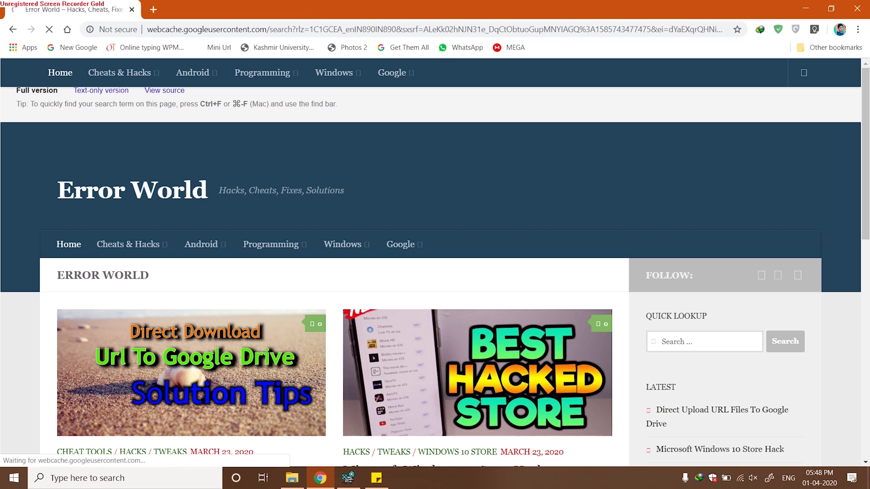
click(35, 90)
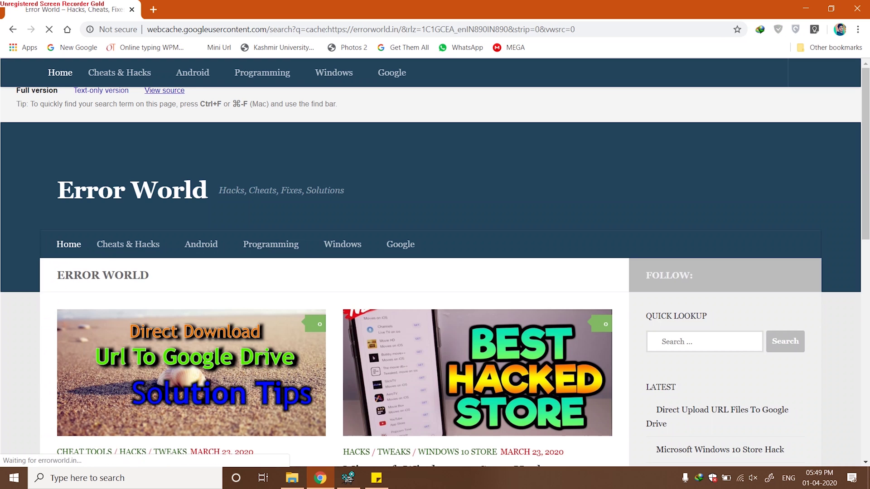
click(164, 90)
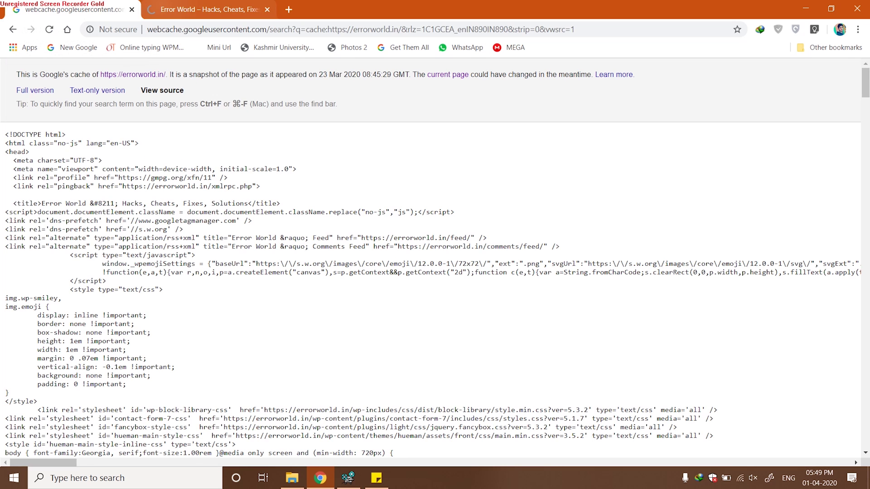
Examine the post list on the live errorworld.in home page to compare it with the cached copy
click(204, 9)
scroll(430, 290, down, 2)
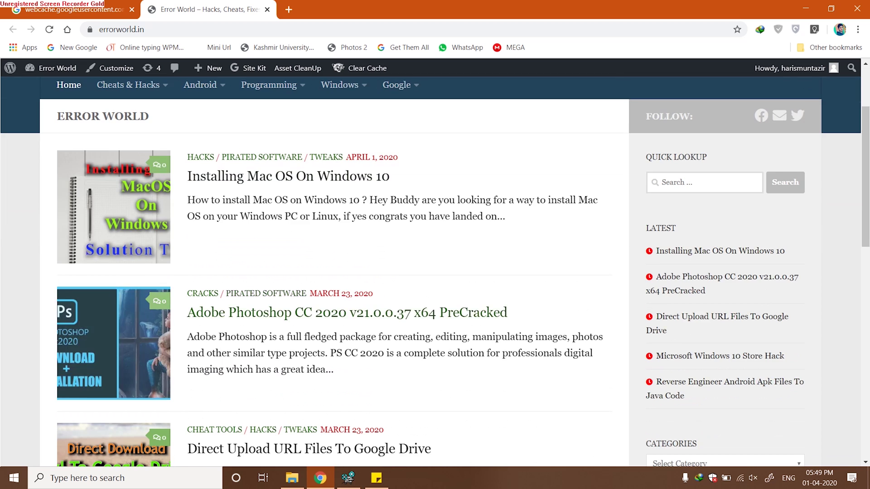
scroll(430, 289, up, 2)
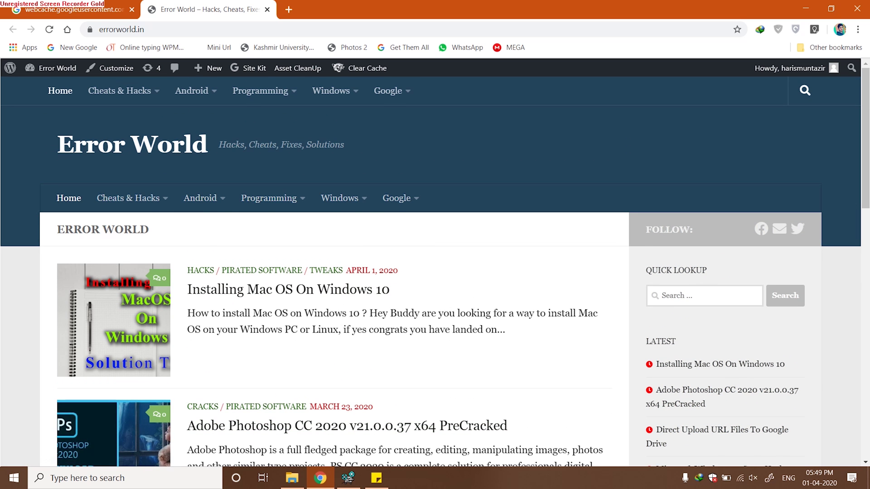
scroll(434, 272, down, 5)
scroll(435, 271, down, 4)
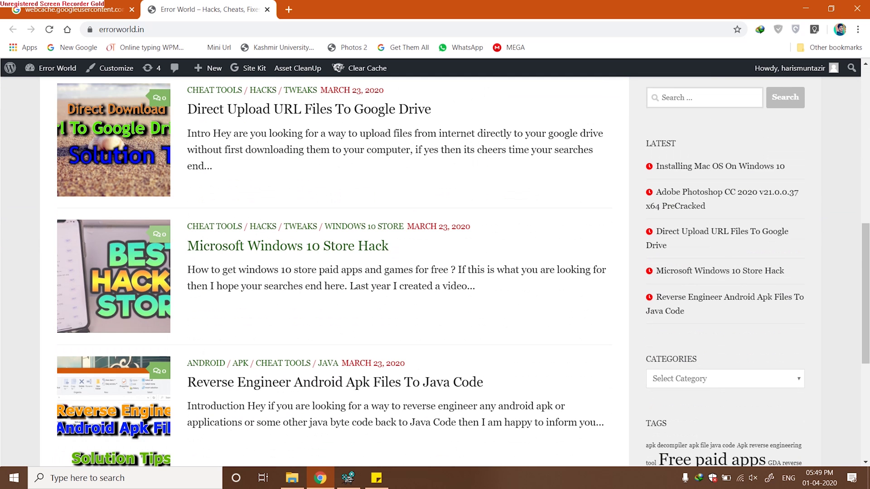
scroll(435, 272, down, 4)
scroll(435, 272, down, 2)
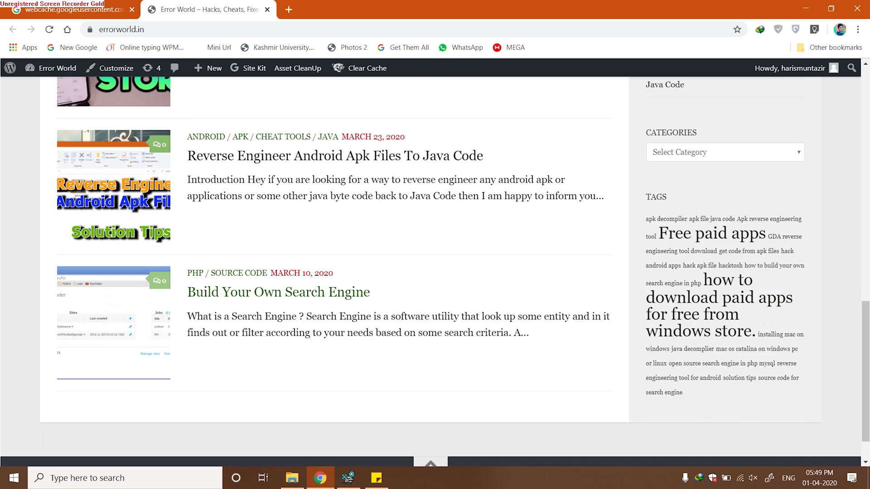
scroll(435, 272, up, 1)
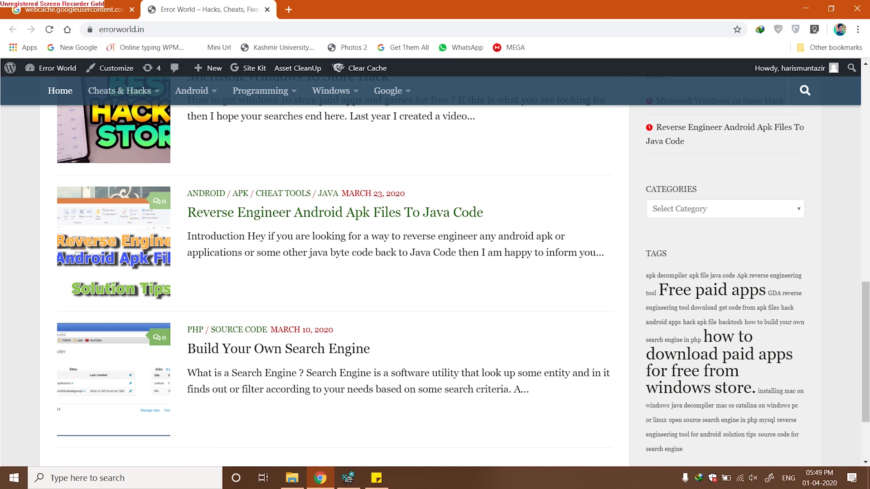
scroll(214, 319, up, 8)
scroll(214, 319, up, 5)
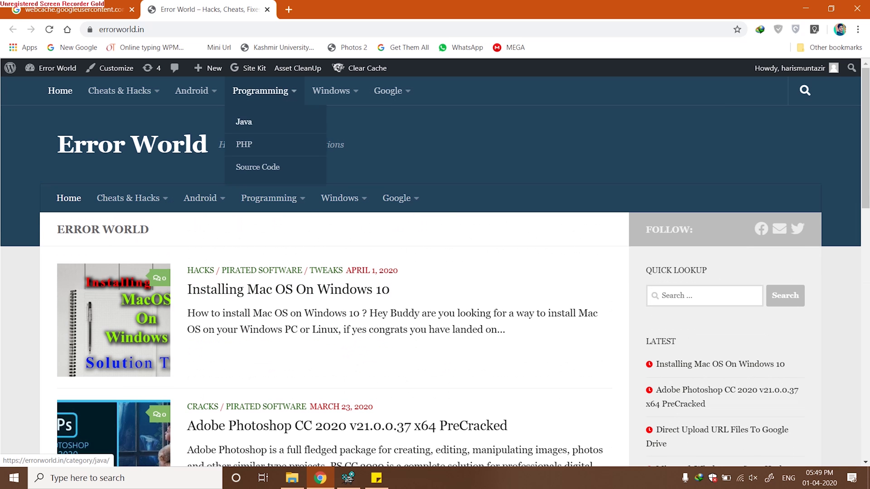
Close the live errorworld.in tab and replace the cached-page tab with a new one
key(ctrl+w)
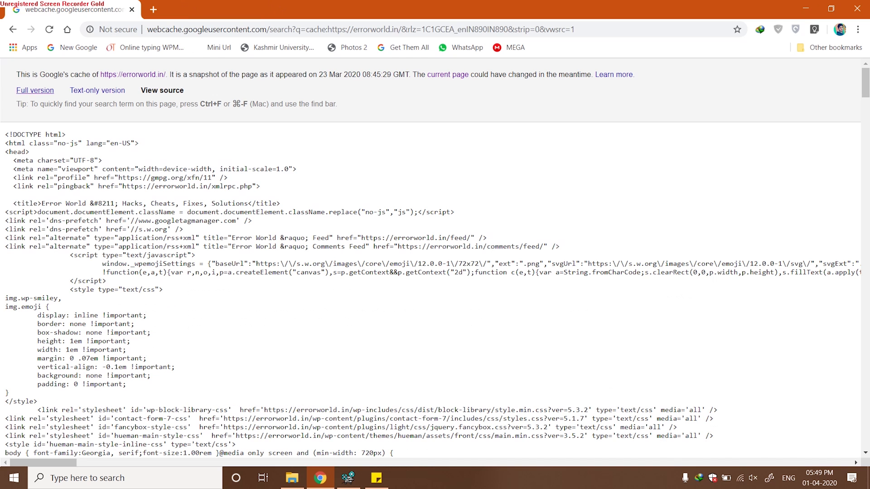
click(34, 90)
key(alt+Left)
click(153, 10)
click(132, 10)
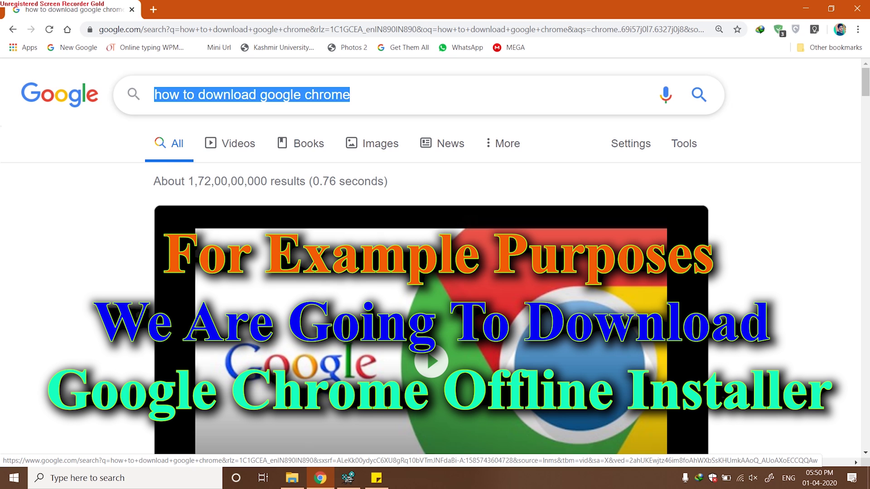
text(get)
key(BackSpace)
key(BackSpace)
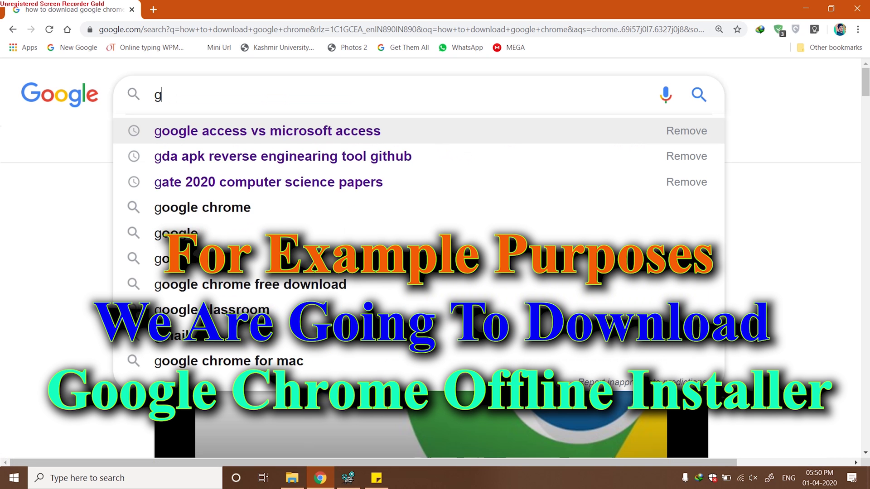
key(BackSpace)
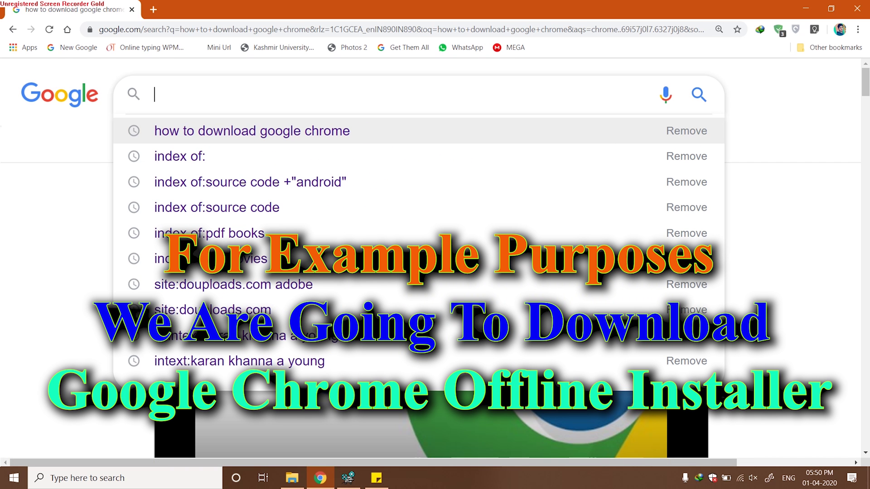
Replace the query with site:dl.google.com and run the search
text(site)
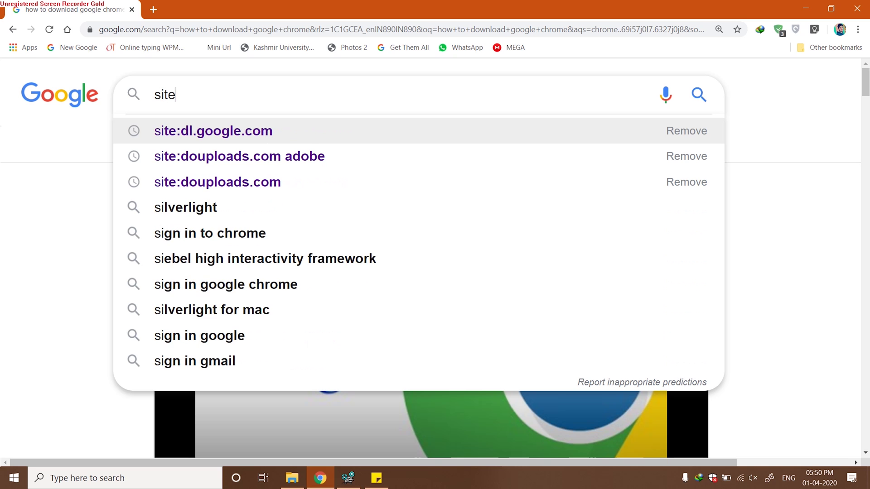
text(:dld)
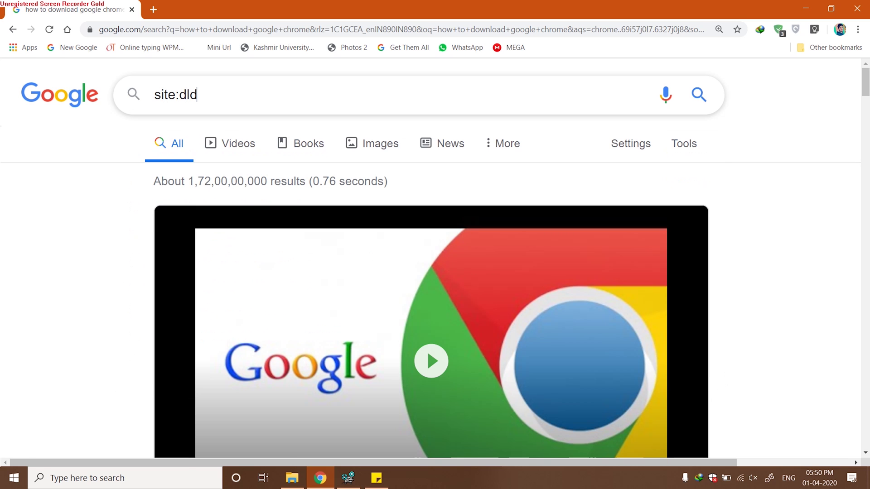
text(..google.com)
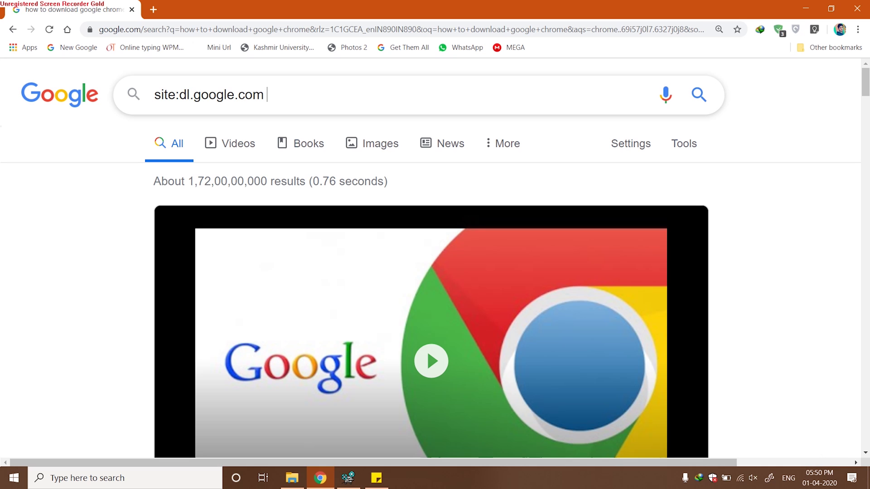
key(Return)
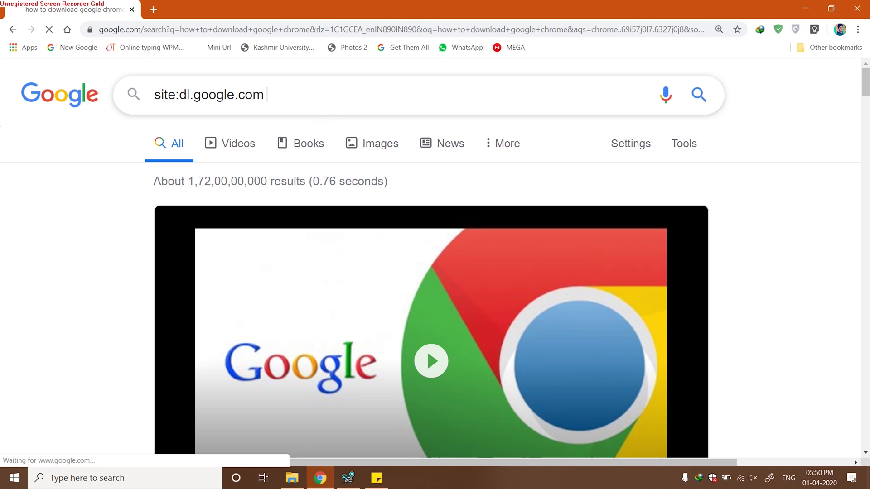
Reset the page zoom to 100% and repeat the search with the omitted results included
key(ctrl+0)
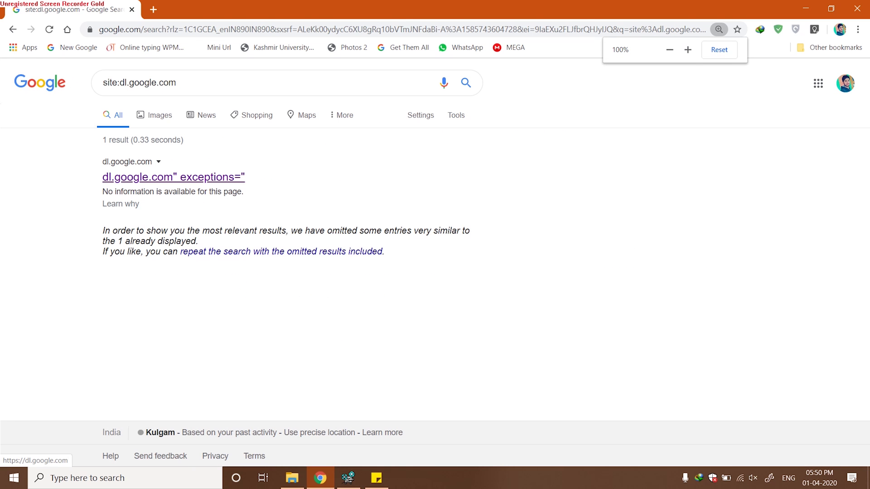
click(281, 251)
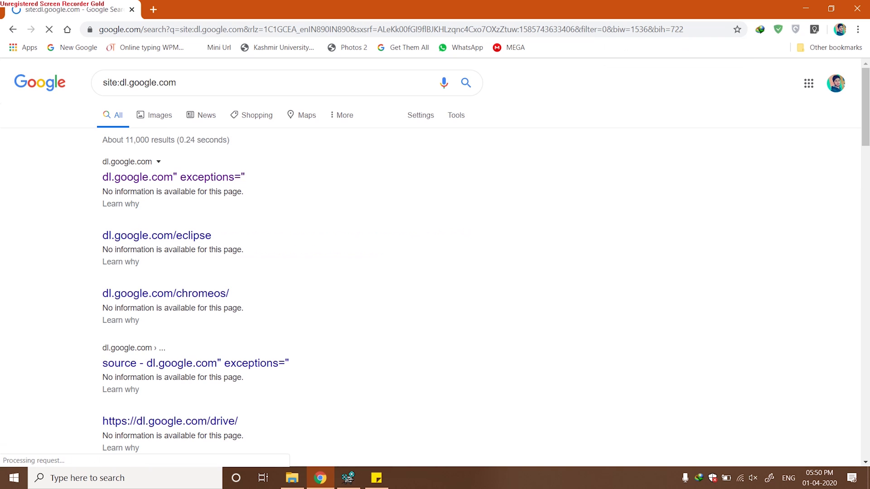
scroll(431, 272, down, 5)
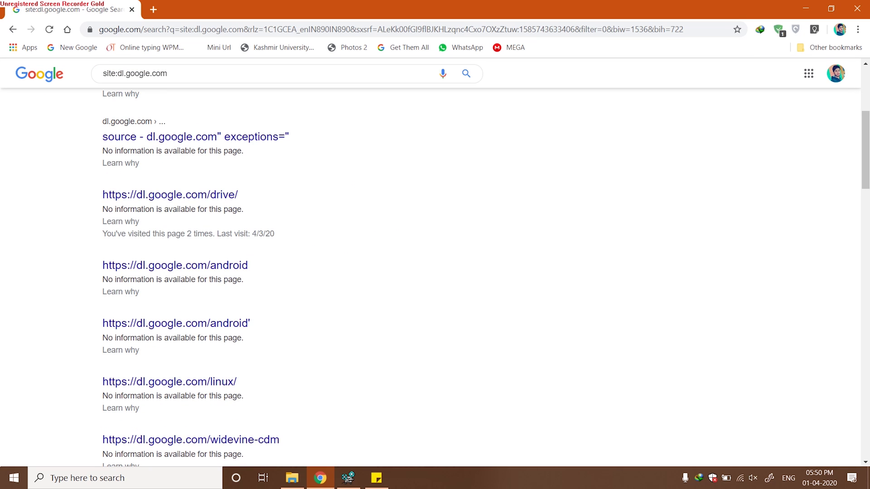
scroll(435, 279, down, 6)
scroll(435, 279, up, 15)
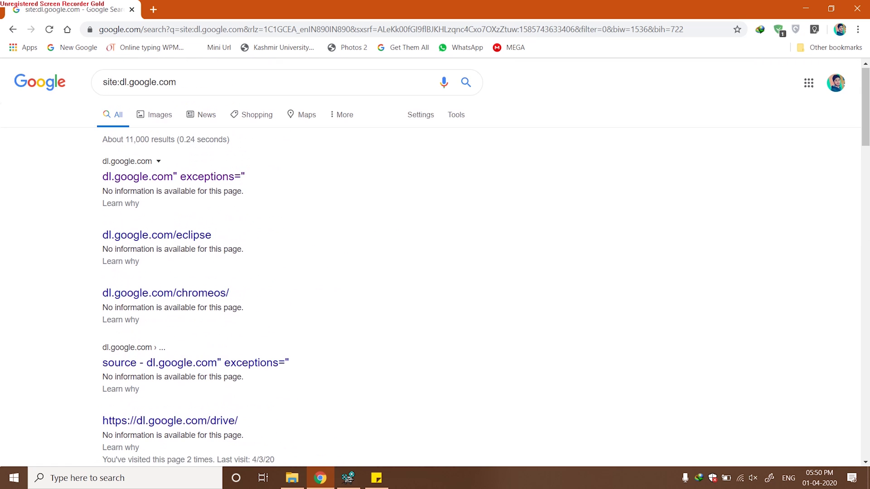
Add the must-include term "chrome" in quotes to the site:dl.google.com query at 150% page zoom and run the search
click(177, 82)
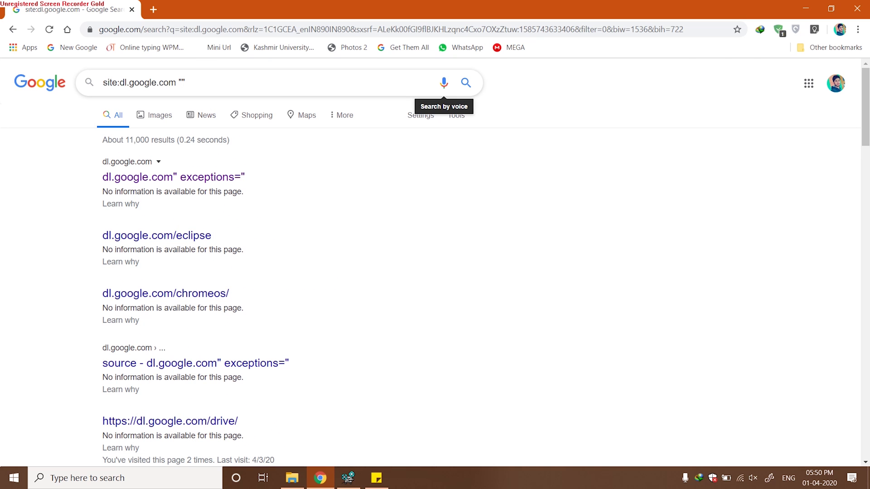
key(ctrl+plus)
key(ctrl+plus)
key(ctrl+plus)
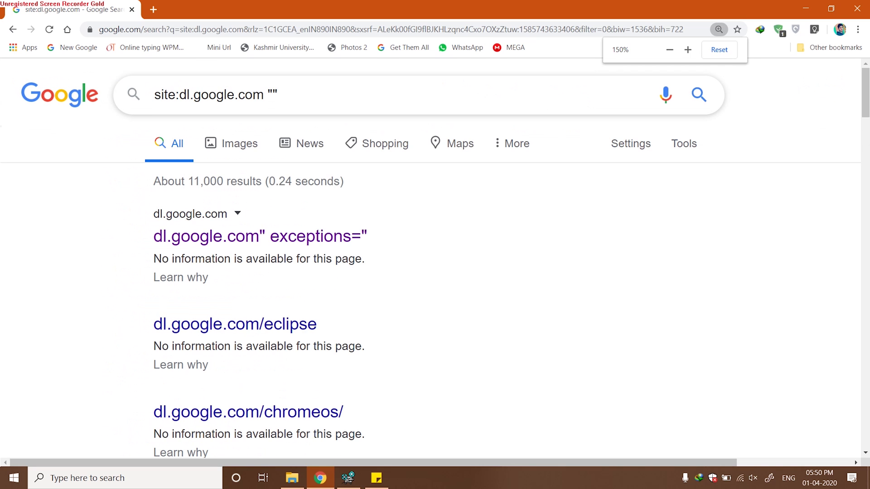
text("chrome)
key(Return)
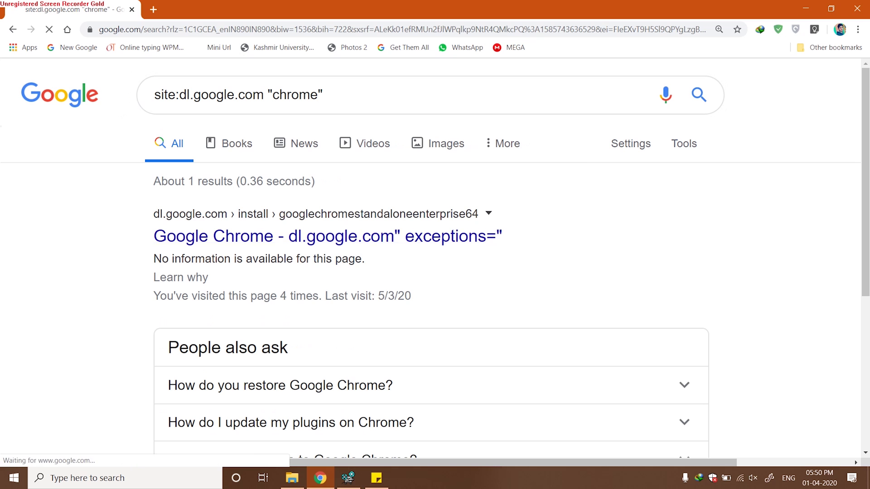
Start downloading googlechromestandaloneenterprise64.msi from the search result and cancel the download
click(430, 287)
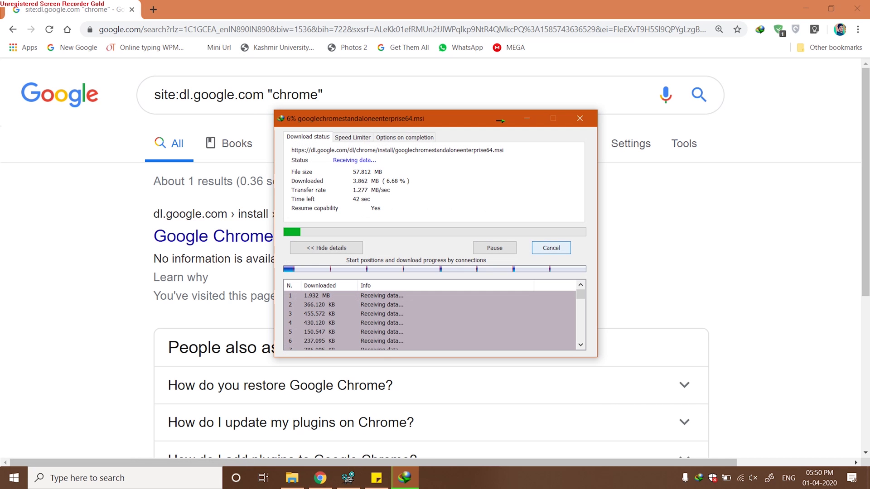
click(551, 248)
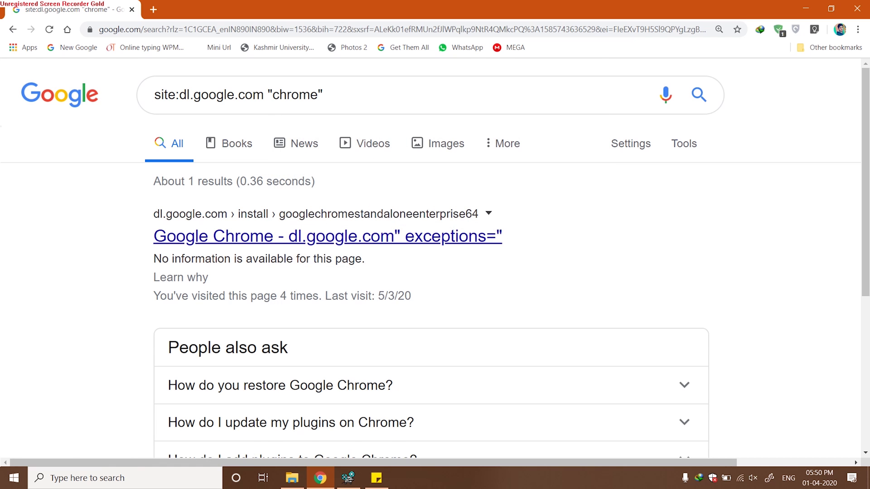
Replace the search query with index of:mp4 songs and run the search
scroll(435, 272, down, 3)
scroll(435, 272, up, 3)
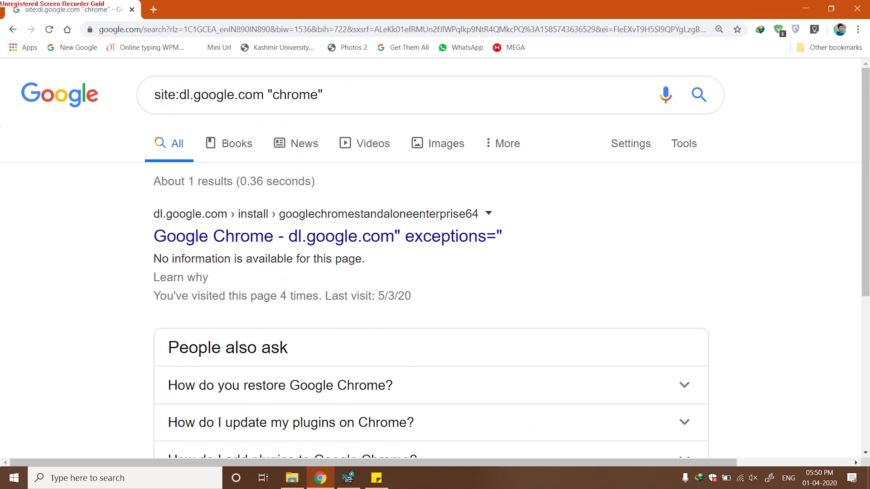
double_click(295, 94)
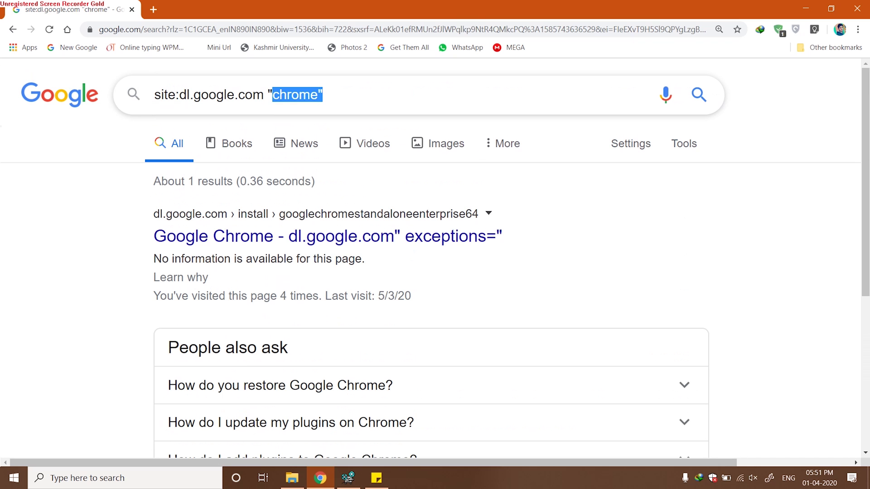
drag(294, 95, 320, 95)
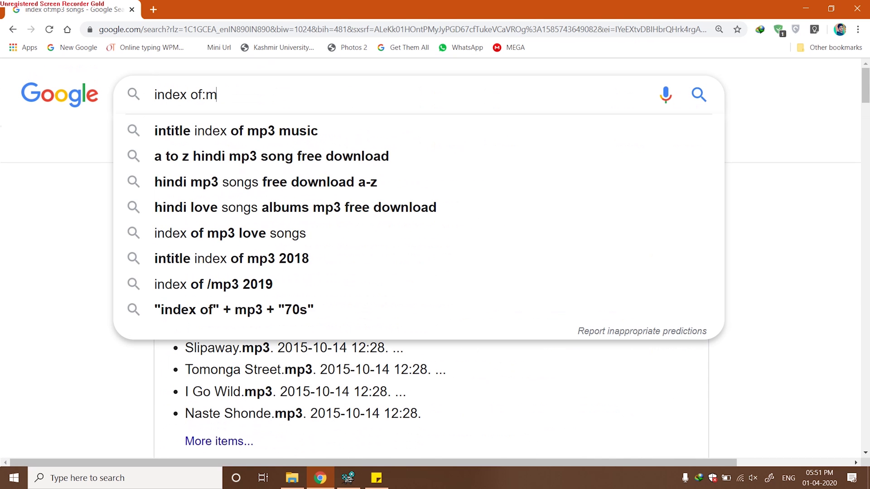
text(p4 songs)
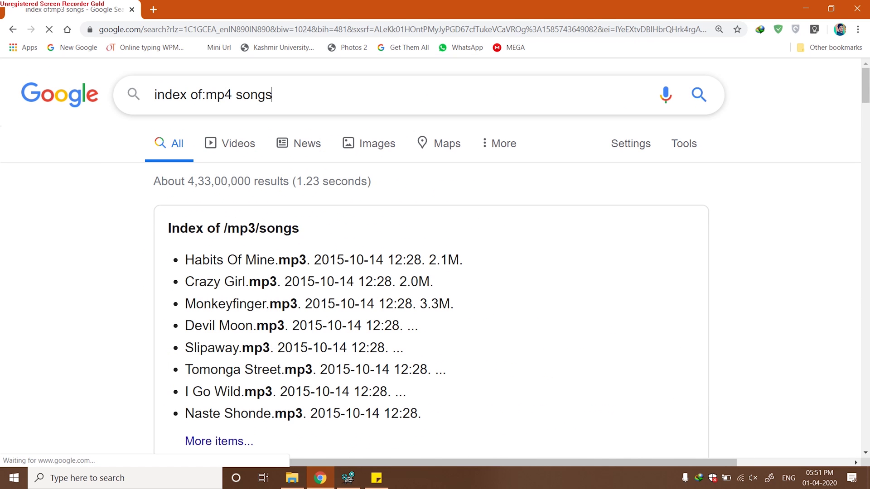
key(Return)
Open the doomsdayent.com "Index of /videos" result in a new tab, view its file listing, and return to the search results
right_click(215, 236)
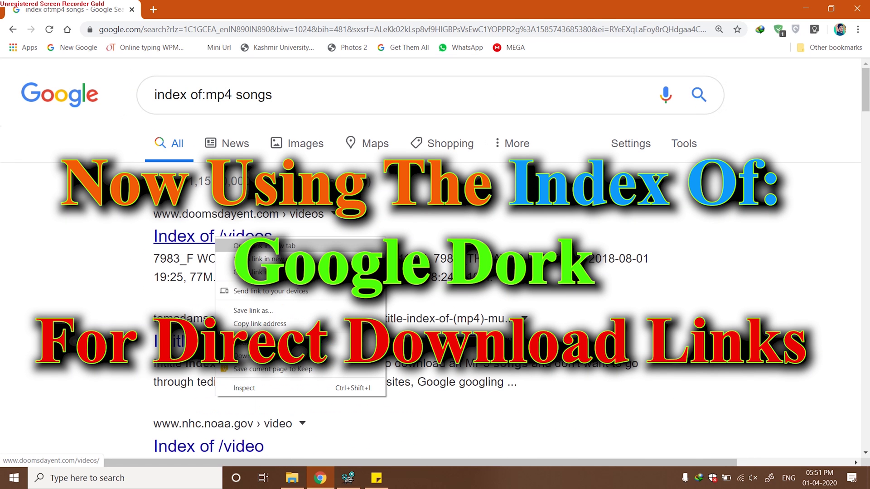
click(244, 244)
key(ctrl+Tab)
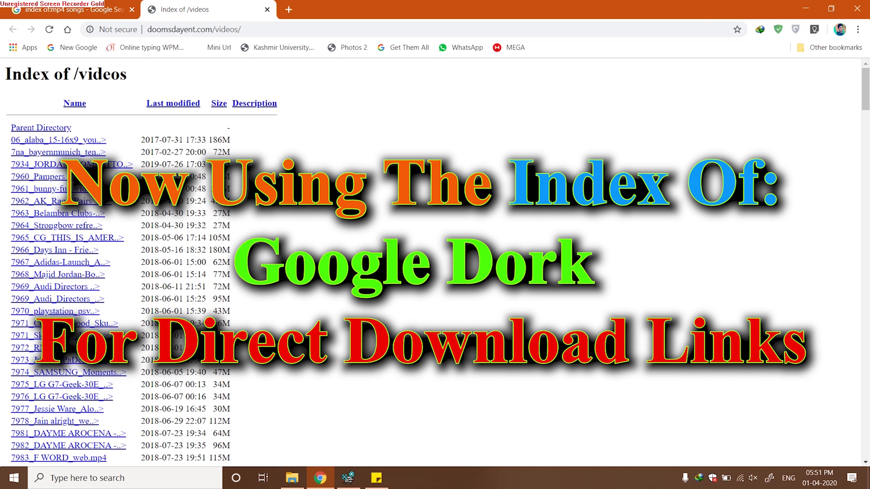
key(ctrl+shift+Tab)
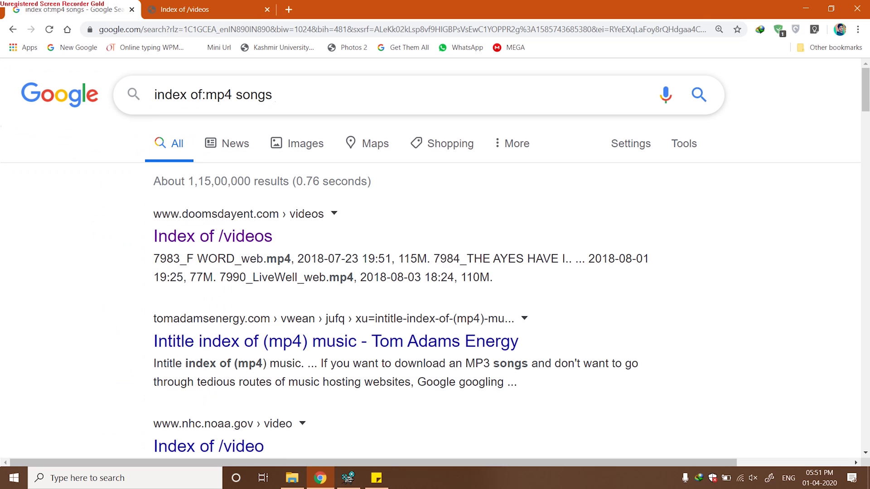
Exclude 2019 from the index of:mp4 songs search by adding -"2019" to the query and run it
text(-"")
key(Left)
text(2019)
key(Return)
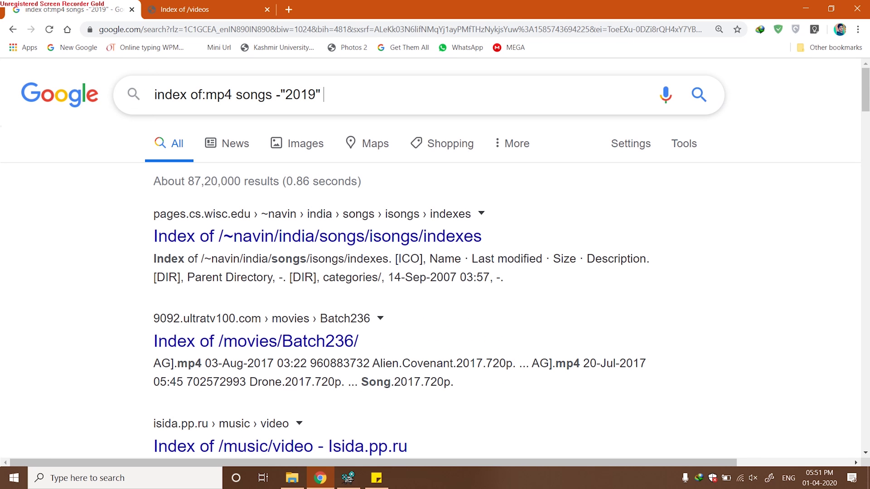
Add a second exclusion, -"hollywood", after -"2019" in the query and run the search
text(- "")
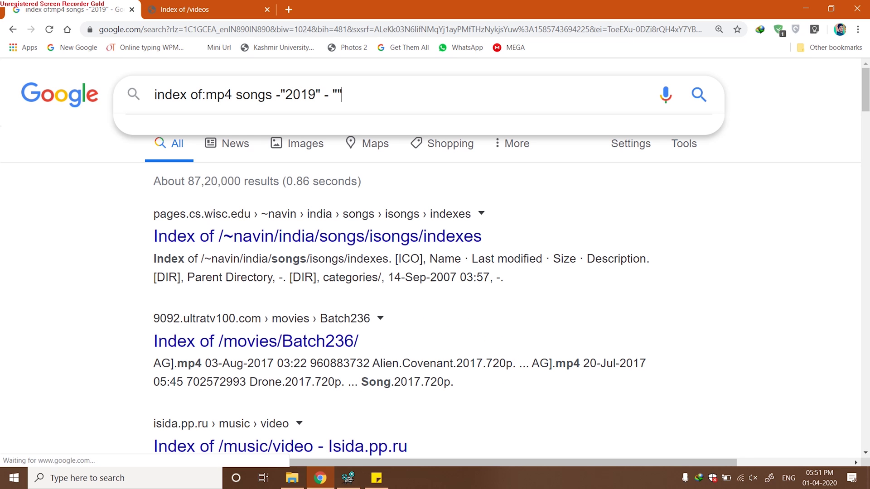
key(Left)
key(Left)
key(BackSpace)
key(Right)
text(hollywood)
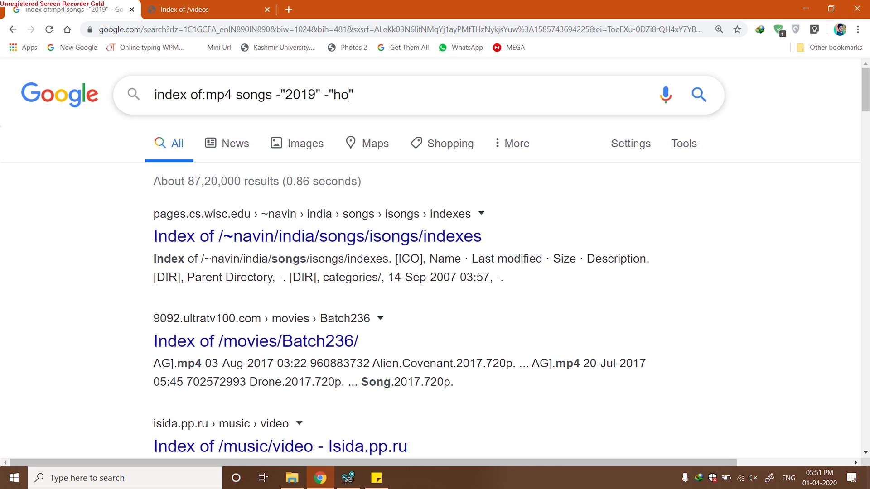
key(Return)
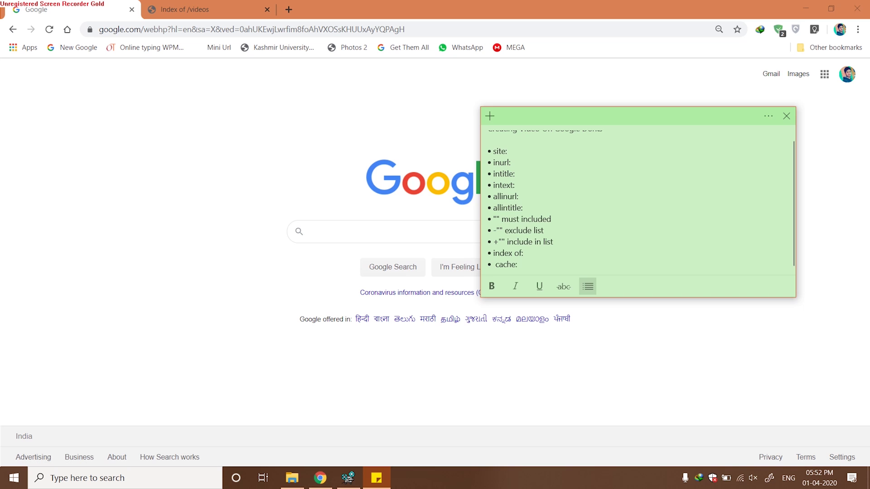
key(ctrl+n)
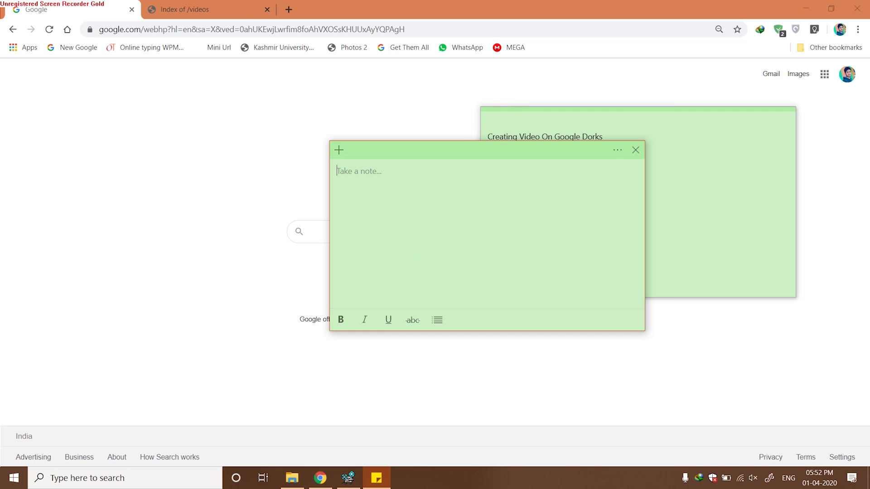
key(ctrl+b)
text(D)
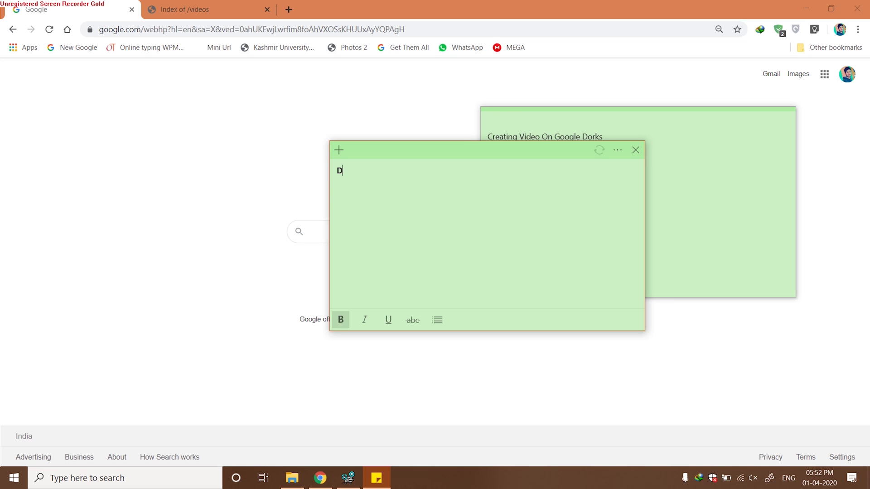
text(on't forget to check other )
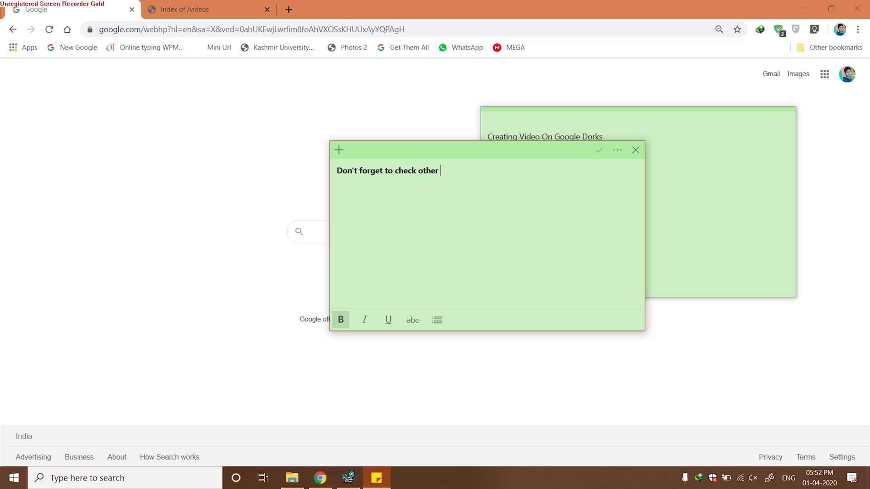
text(most important google dorks)
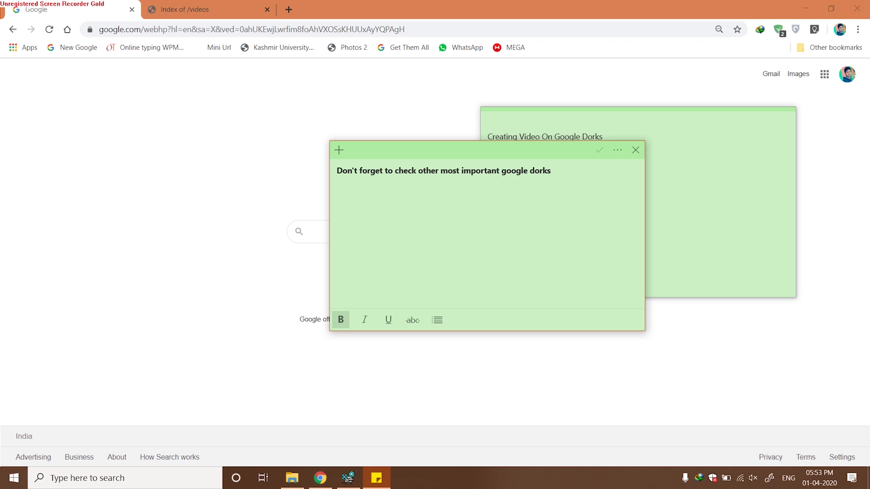
text( from https://erro)
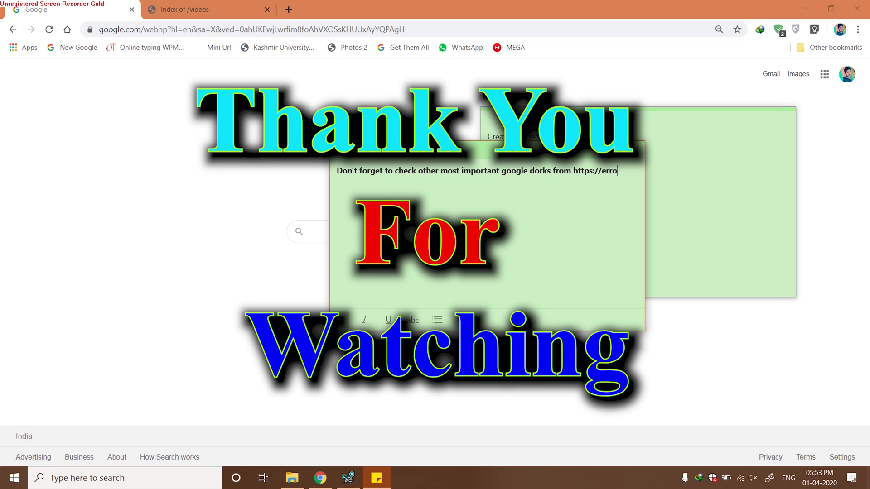
text(rworld.in/ )
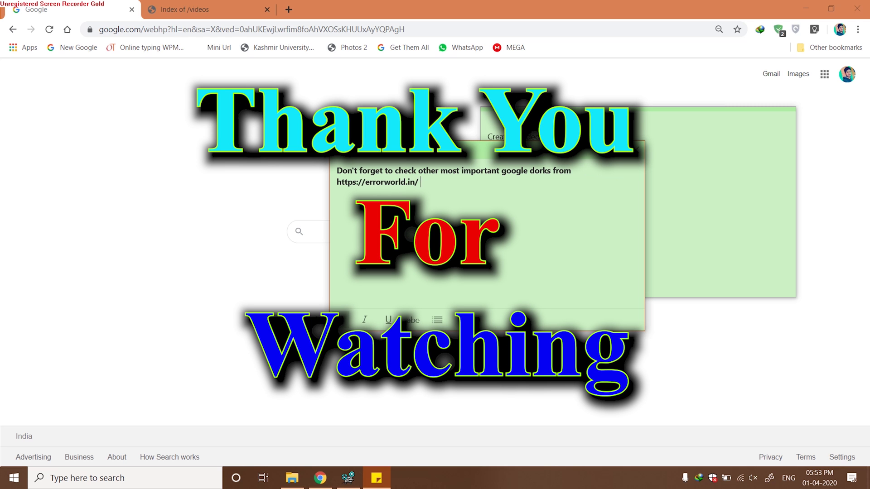
Continue the note with "from the link given in description" and a separate line "Keep Visiting Solution Tips", and close the note
text(from the)
key(Return)
text(link )
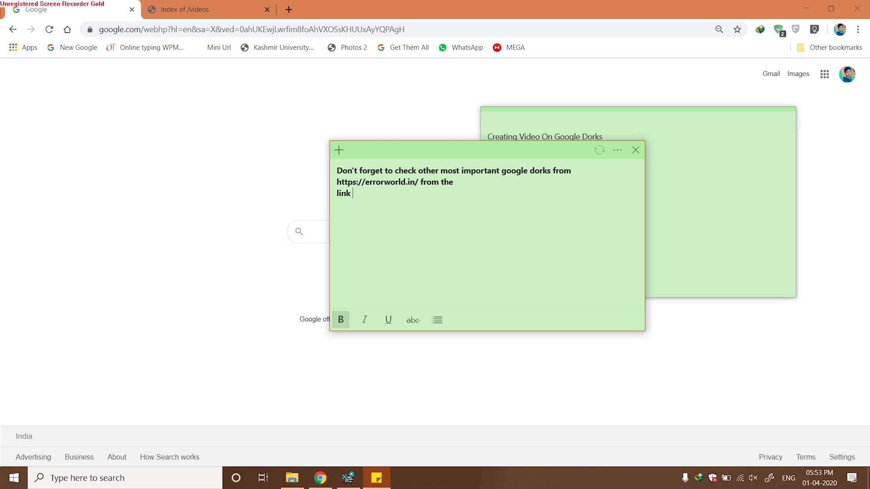
text(given in descriptio)
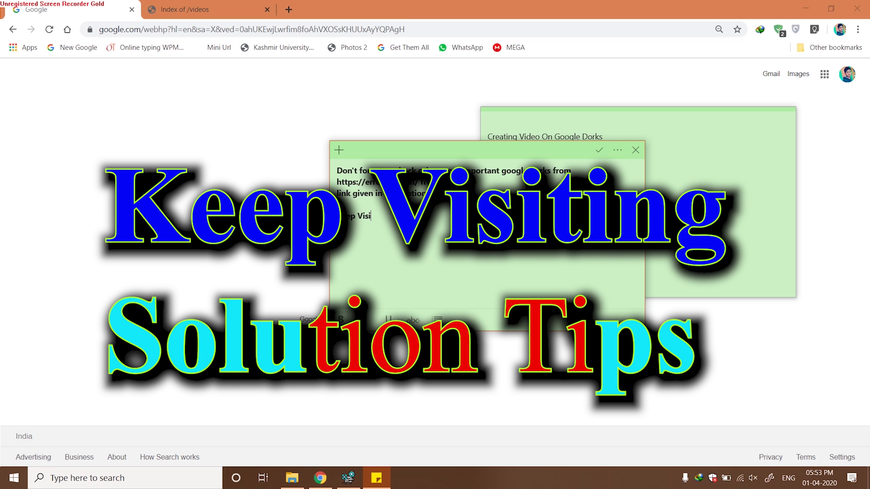
text(ng Solution Tips)
click(636, 150)
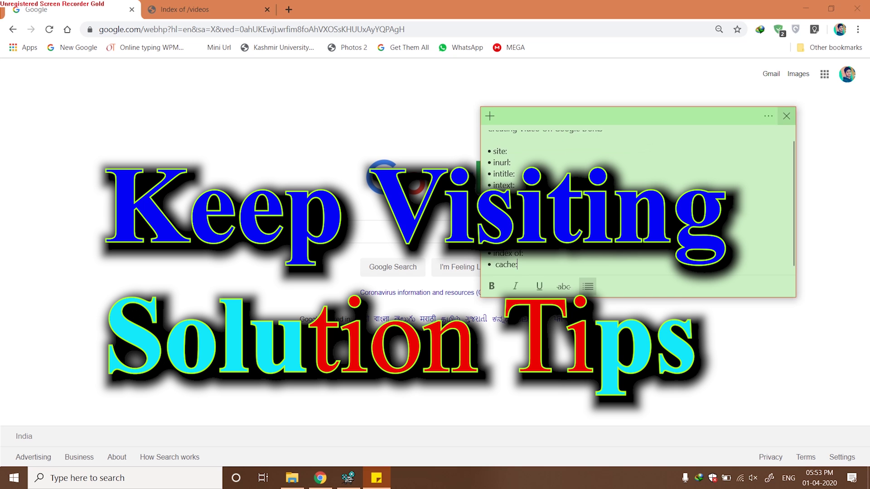